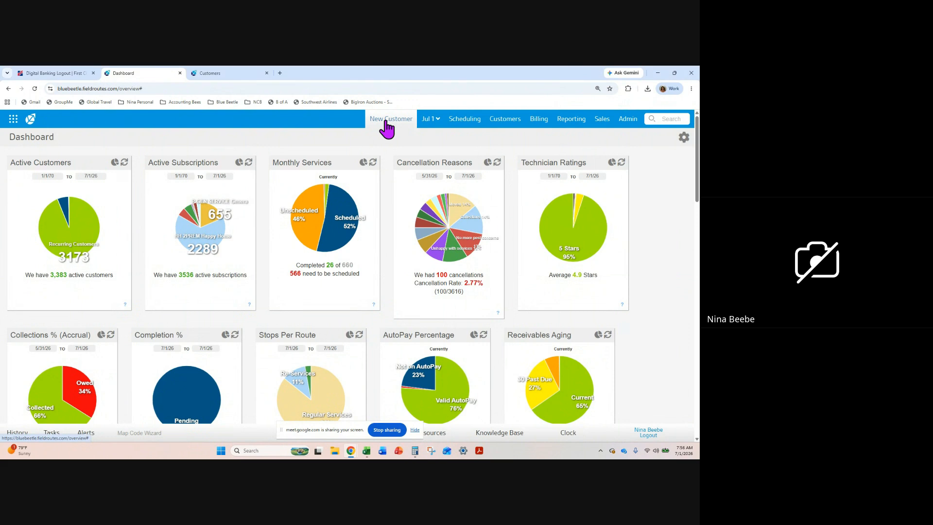
Start a new customer record and enter the customer's first name marked with "- TEST" plus the last name
click(387, 123)
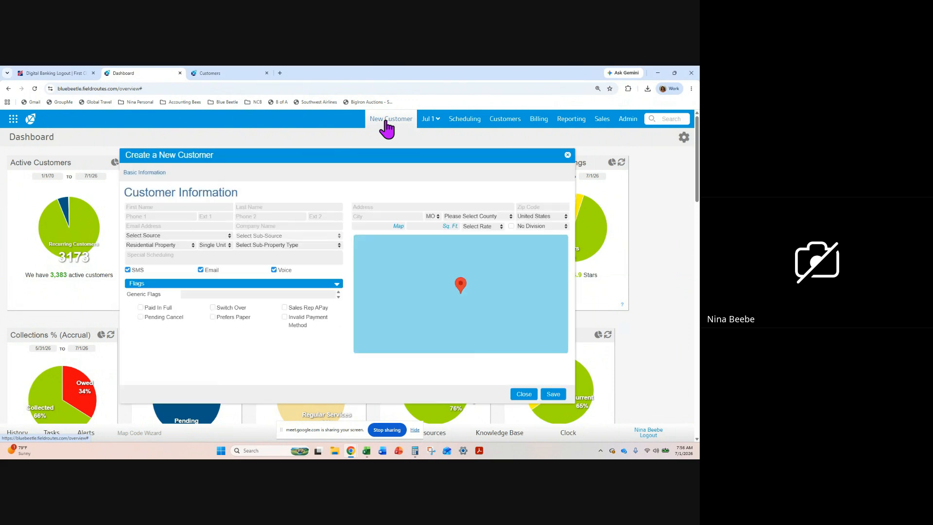
click(210, 207)
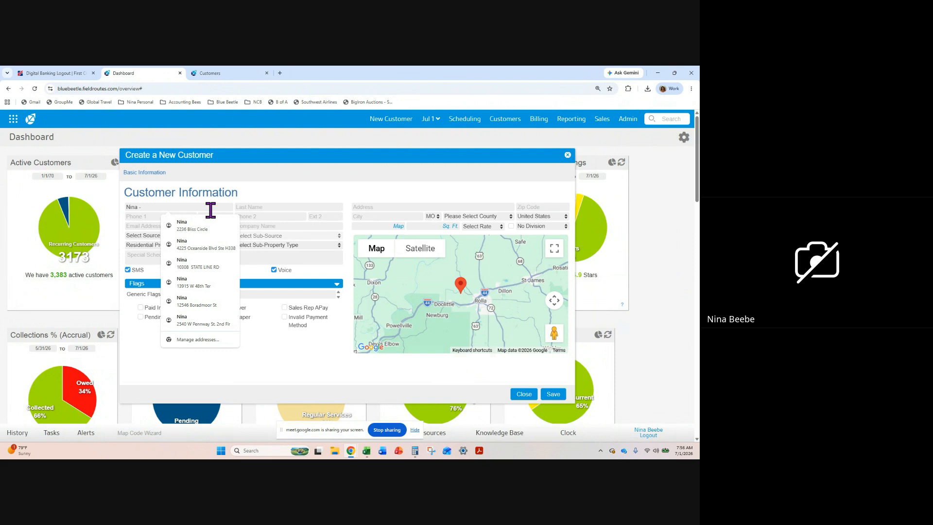
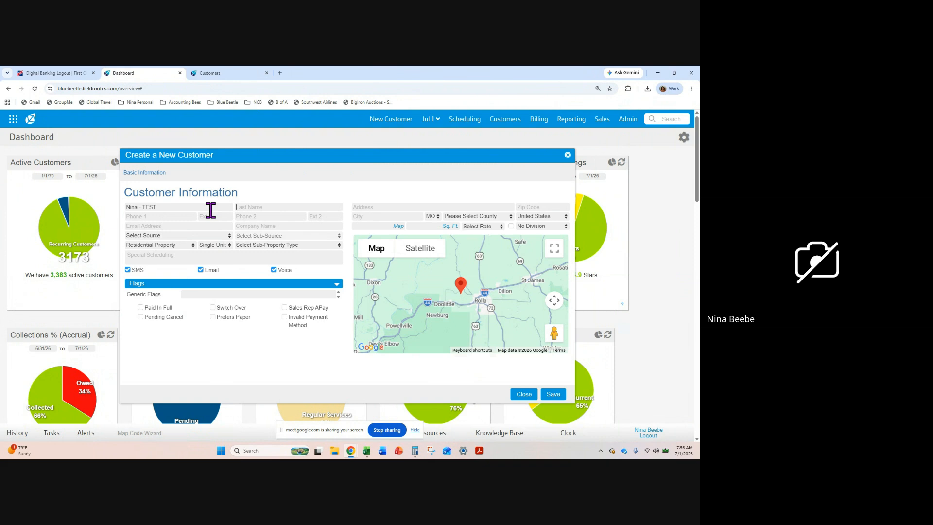
key(Tab)
Fill in the new customer's primary phone number, correcting the mistyped digits
key(Tab)
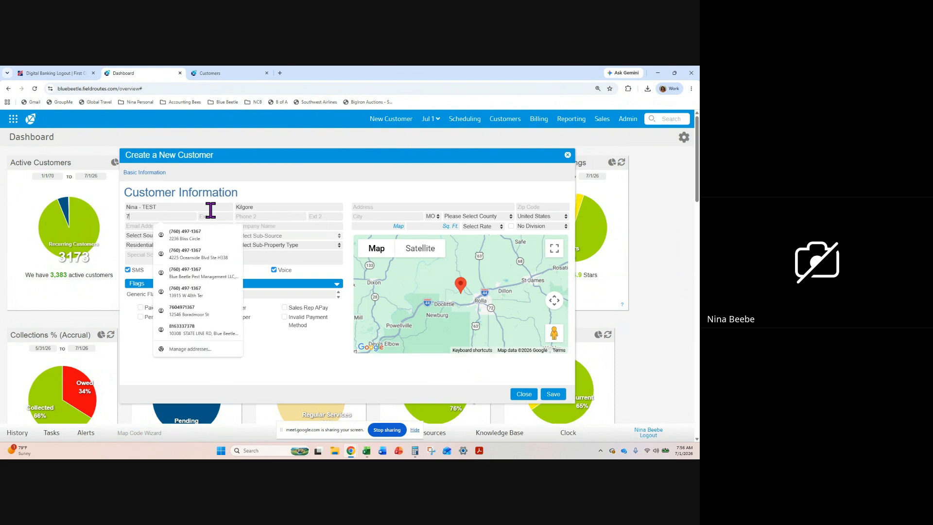
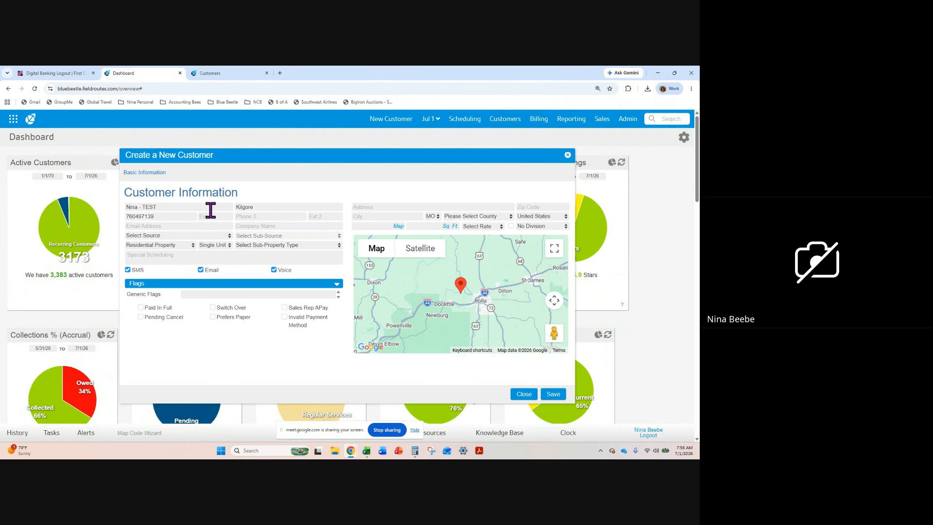
Fill in the customer's e-mail address
click(207, 226)
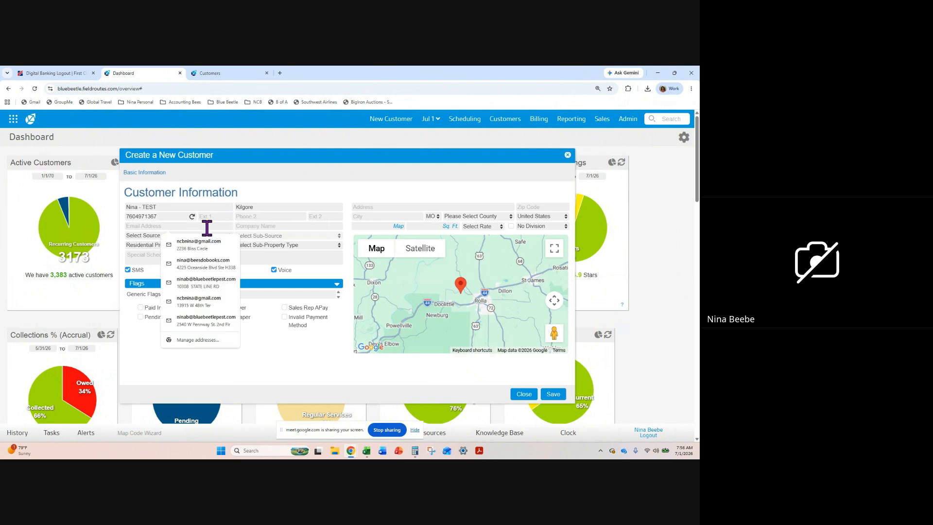
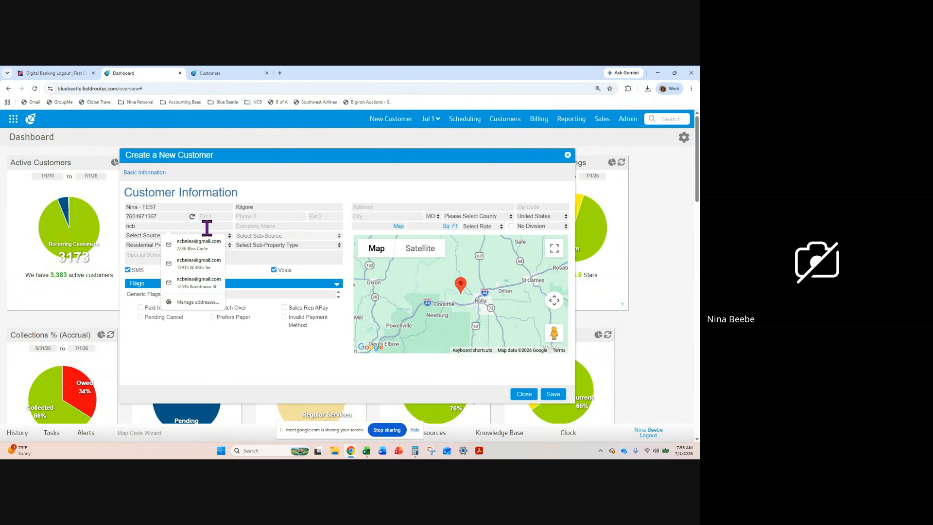
key(Tab)
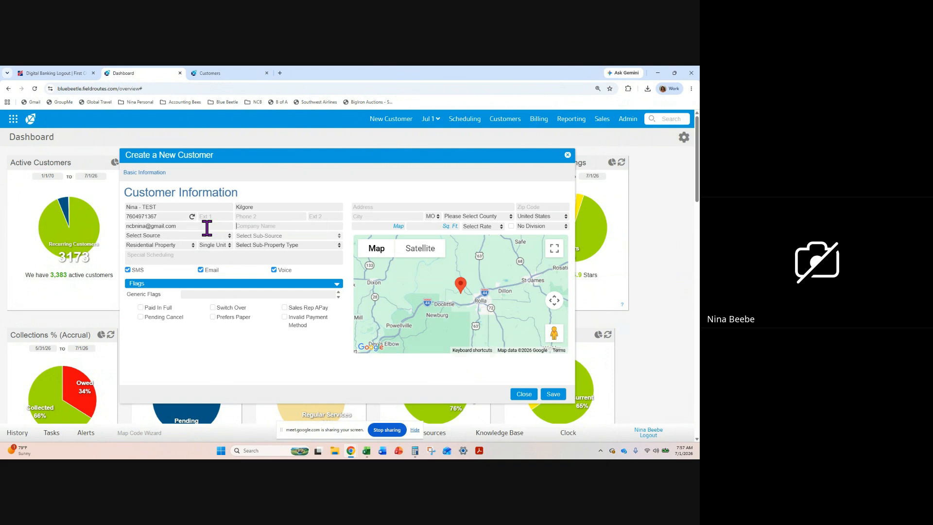
Fill in the customer's street address and city, and choose the matching state
click(374, 208)
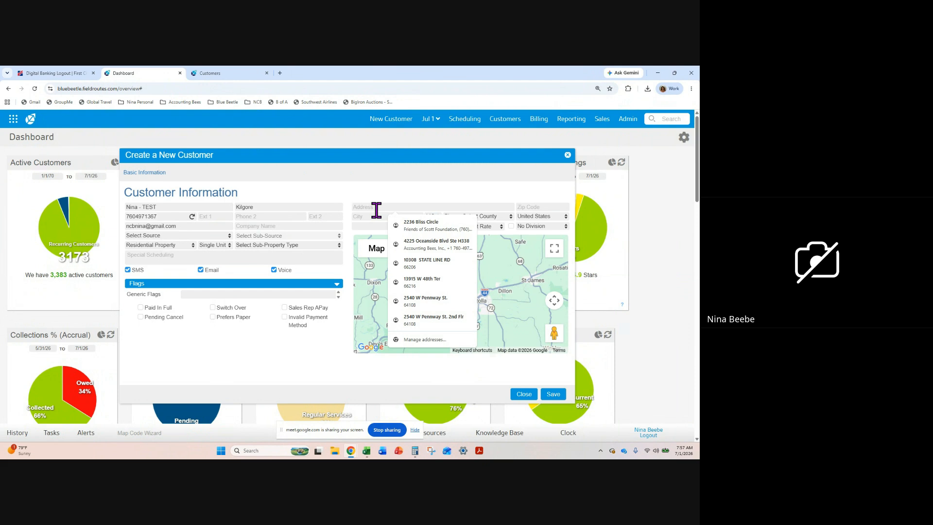
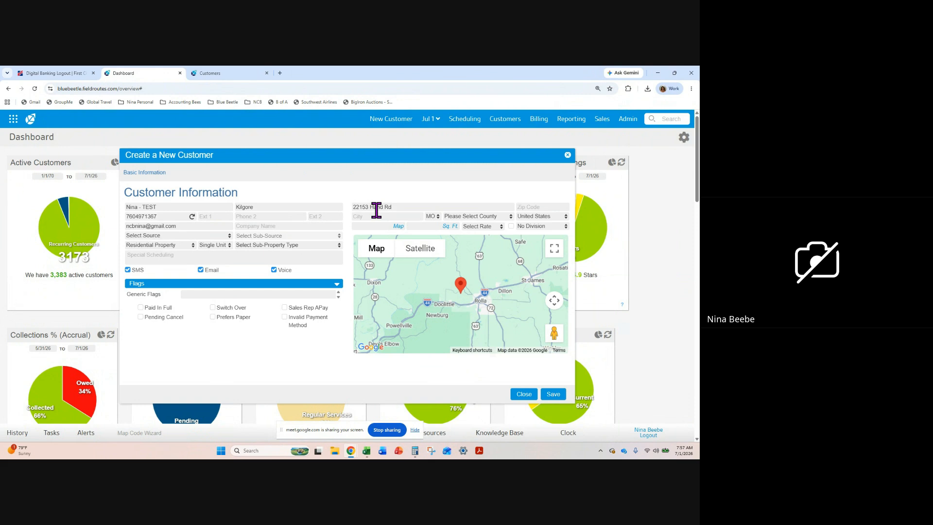
click(374, 217)
text(Atchison)
click(434, 217)
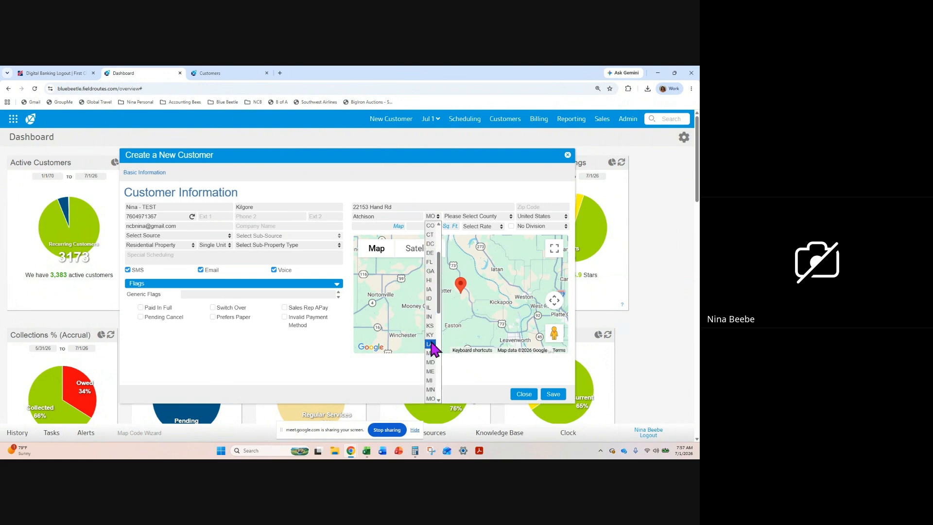
click(430, 326)
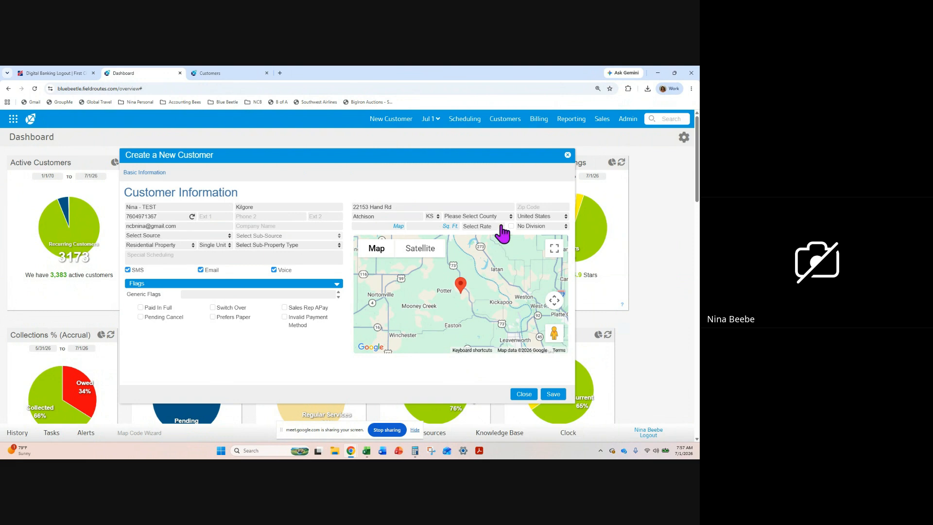
Enter the customer's ZIP code beside the street address and again below the city
click(532, 207)
text(66002)
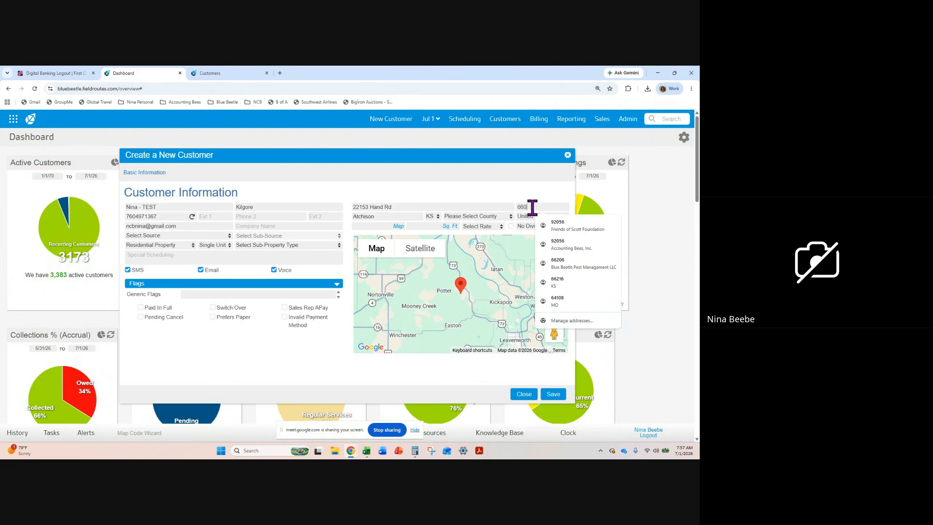
click(374, 227)
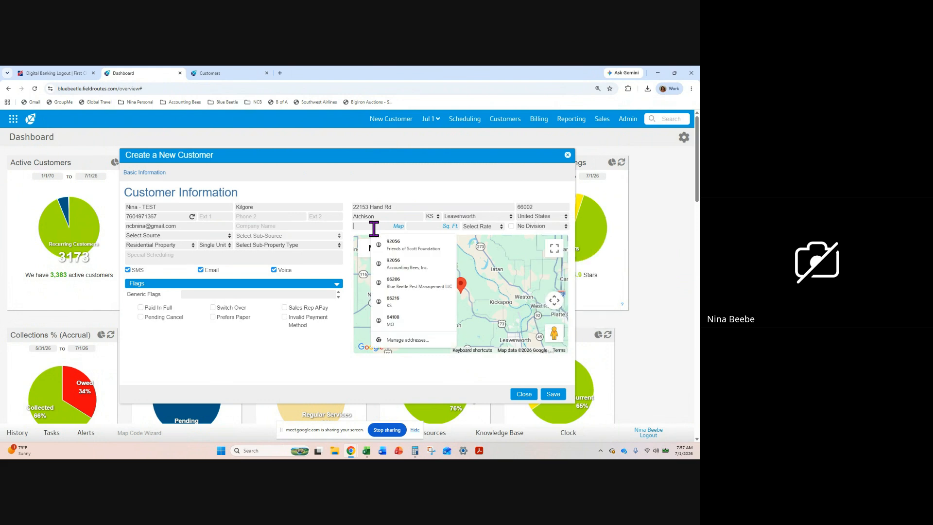
text(66002)
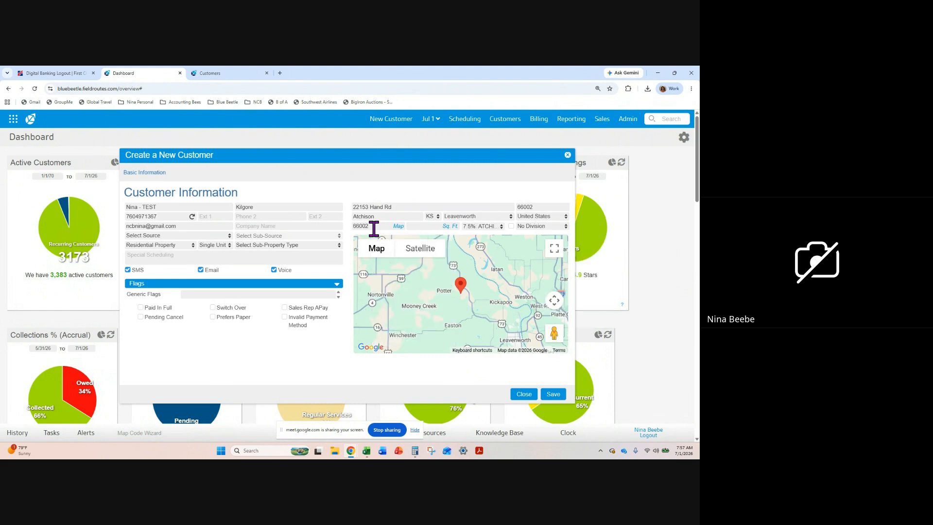
Set the property's square footage to 1000 and assign the customer to the 2 RESIDENT division
click(428, 224)
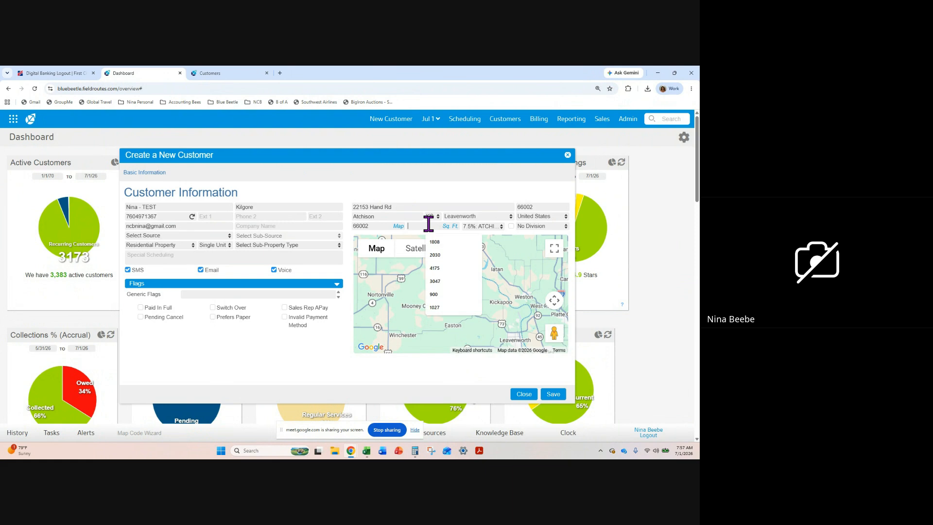
text(1000)
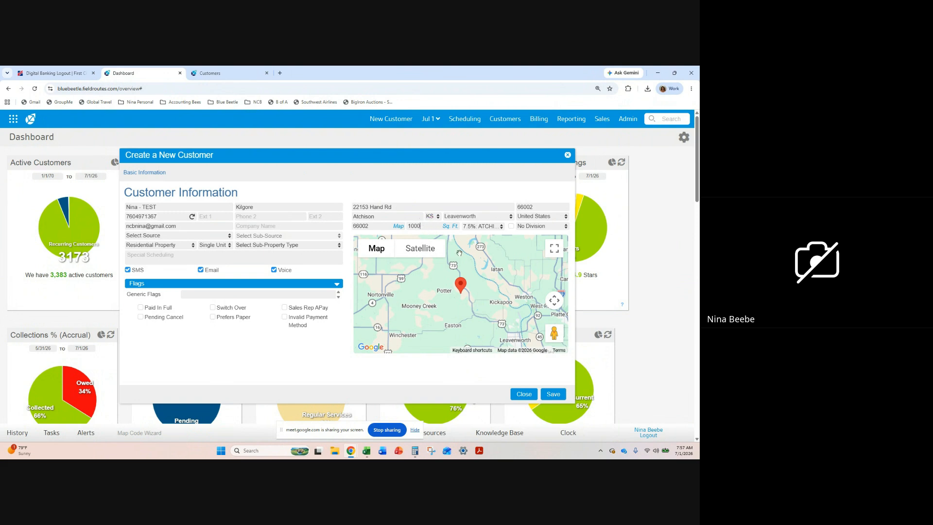
click(551, 227)
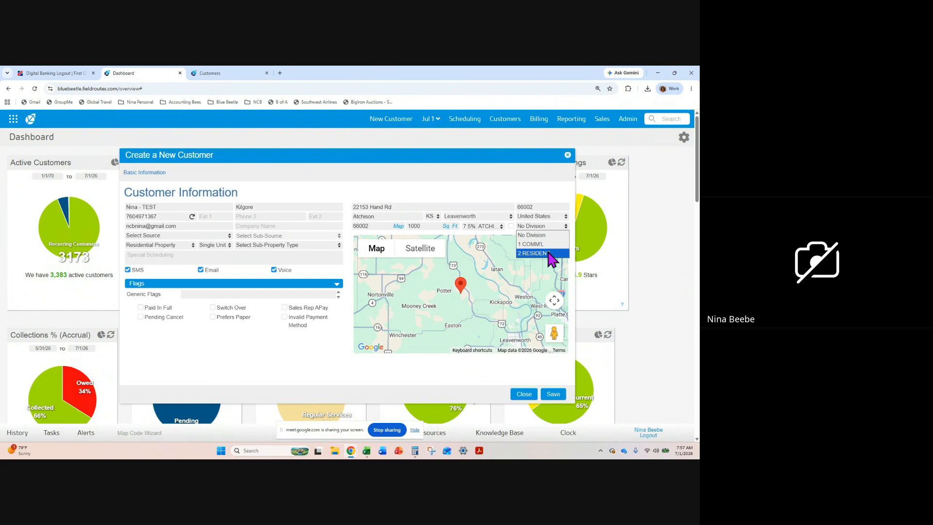
click(549, 253)
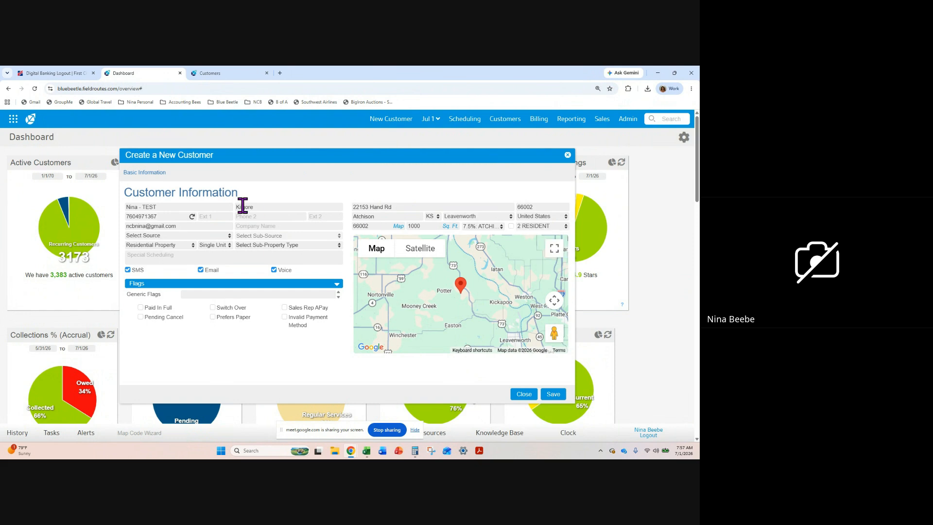
Set the customer source to Employee Referral and the sub-property type to T-SINGFAM
click(180, 236)
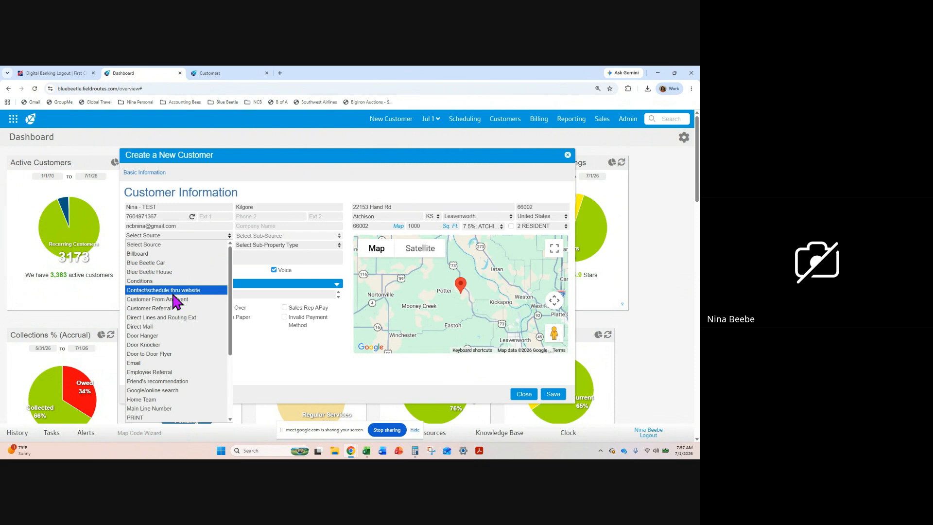
click(175, 373)
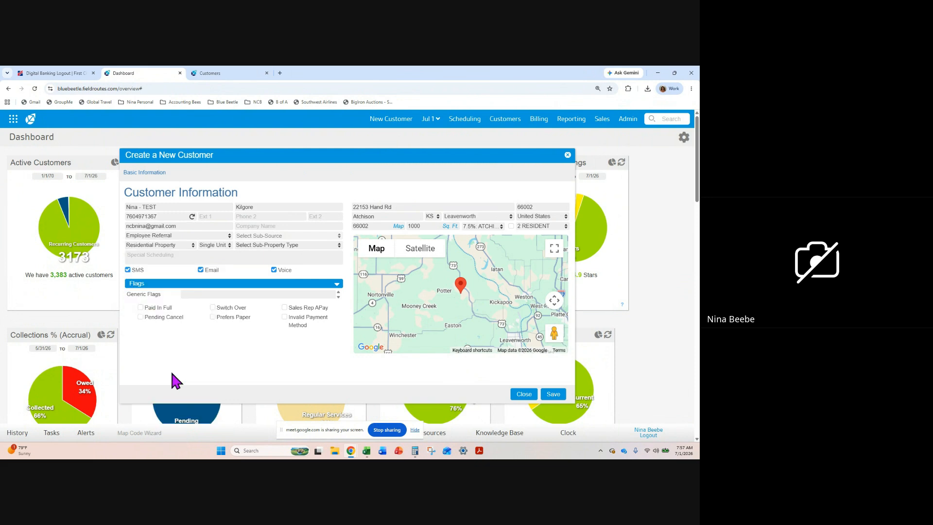
click(301, 247)
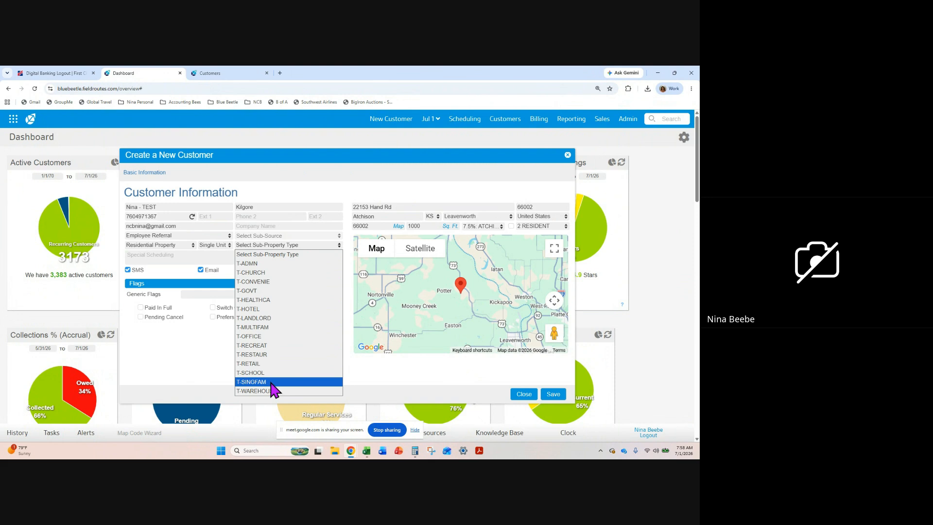
click(253, 382)
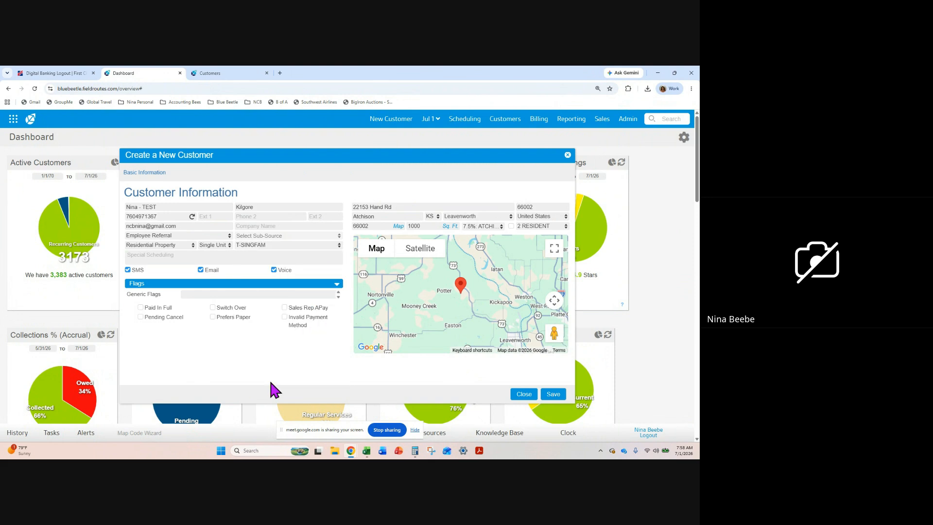
Add the generic flag T-SINGFAM to the new customer
click(254, 294)
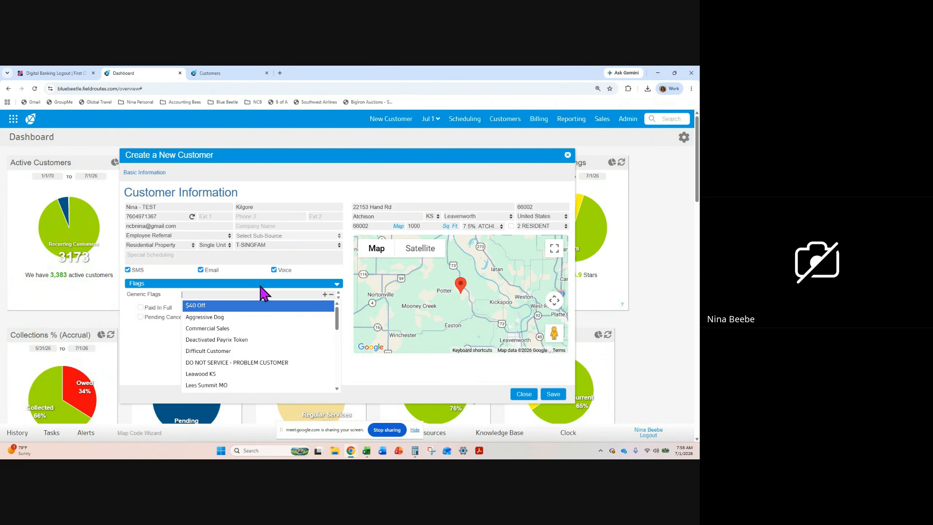
scroll(226, 362, down, 6)
scroll(226, 362, down, 2)
click(216, 364)
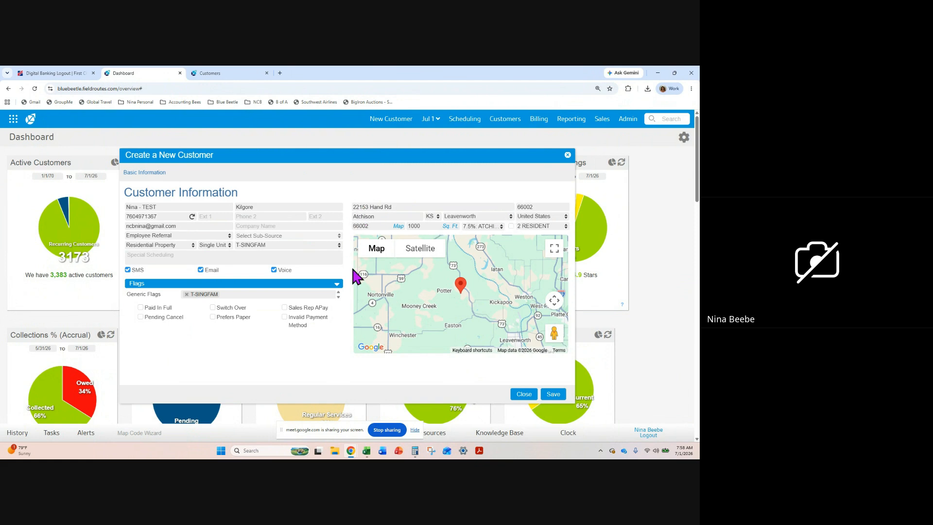
Save the new customer, dismissing the alert and saving anyway despite the potential duplicates
click(553, 395)
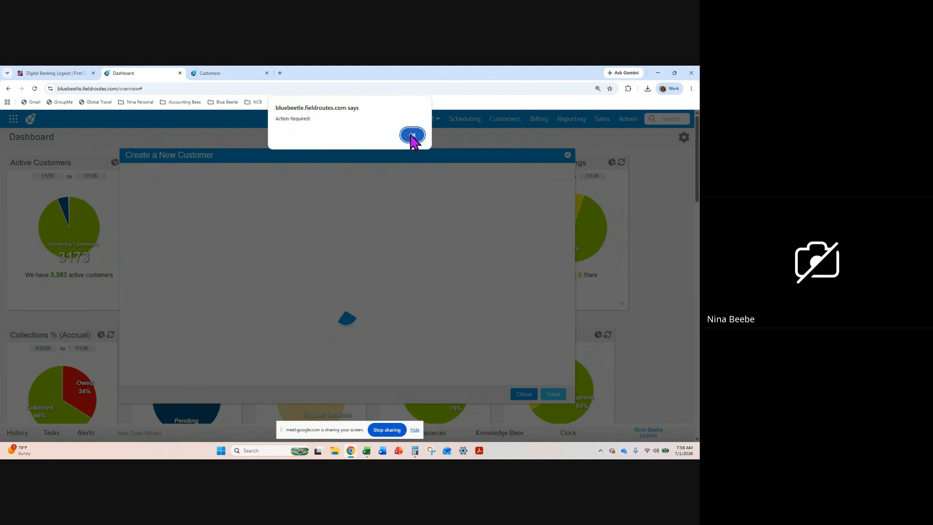
click(412, 135)
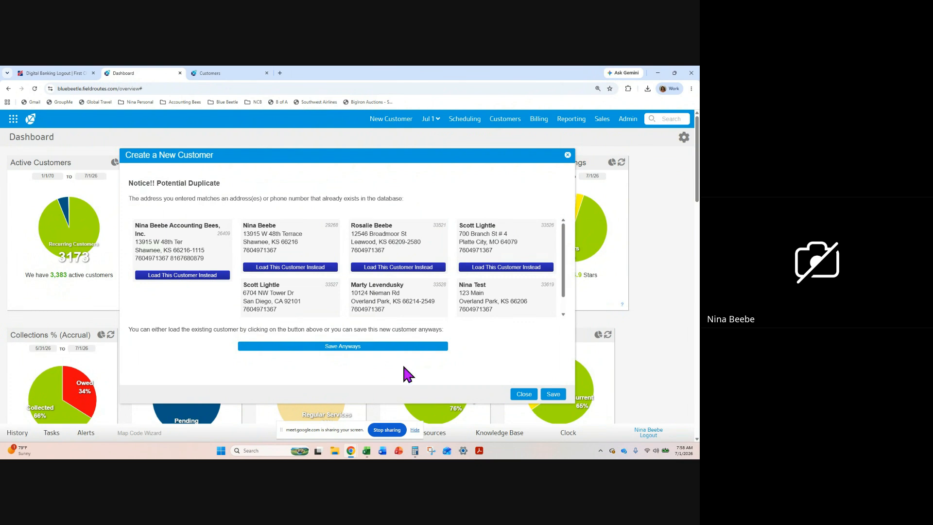
click(368, 347)
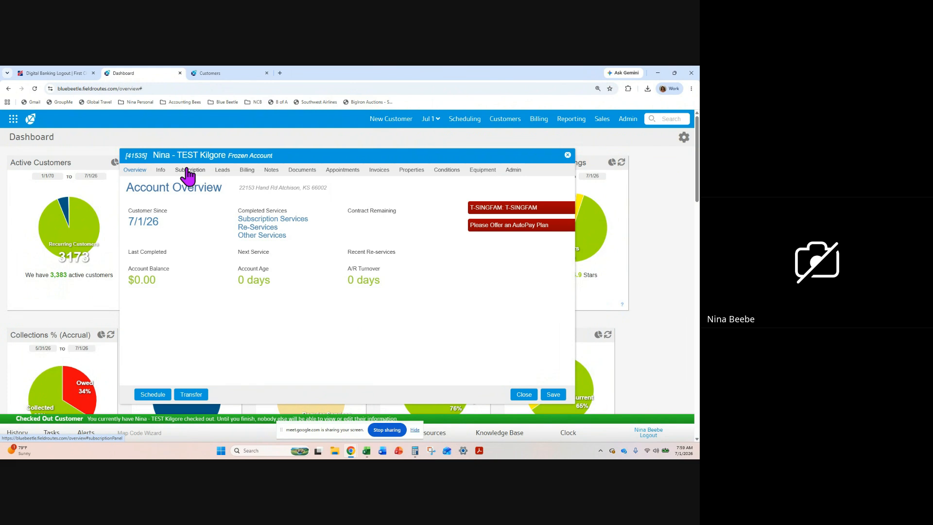
Create a new Service Type Lead for the saved customer
click(222, 170)
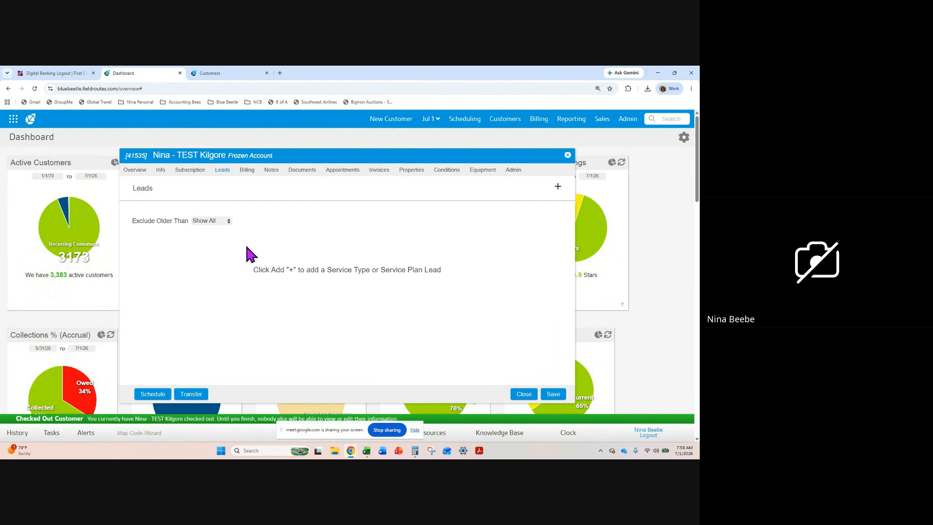
click(558, 186)
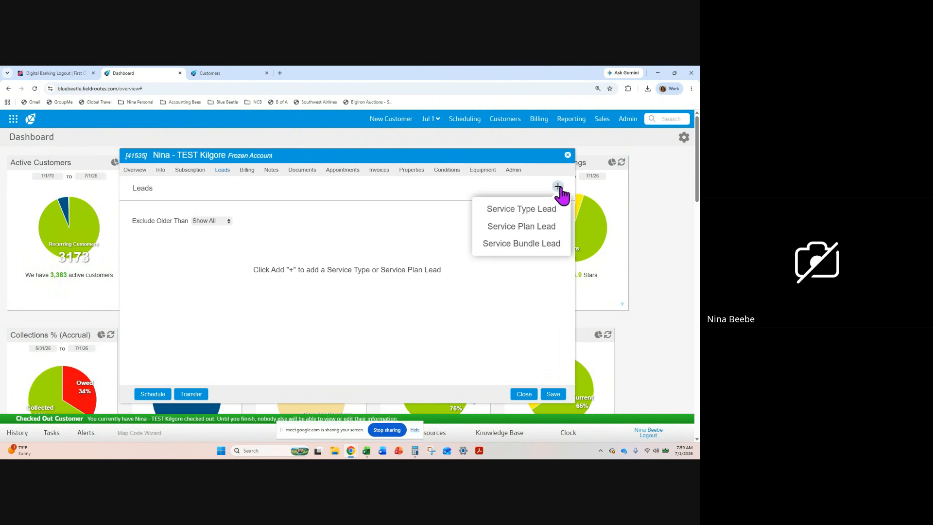
click(519, 212)
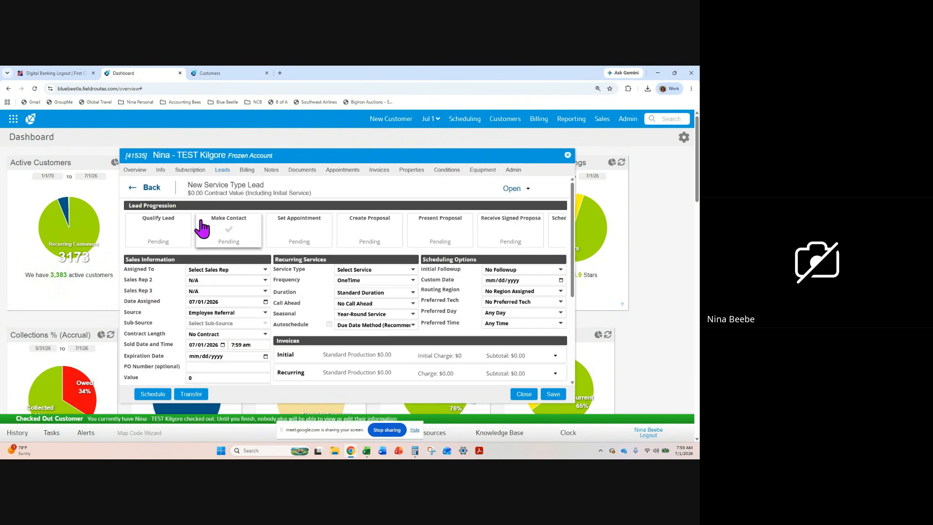
Assign the new service lead to the logged-in office employee as its sales rep
click(259, 271)
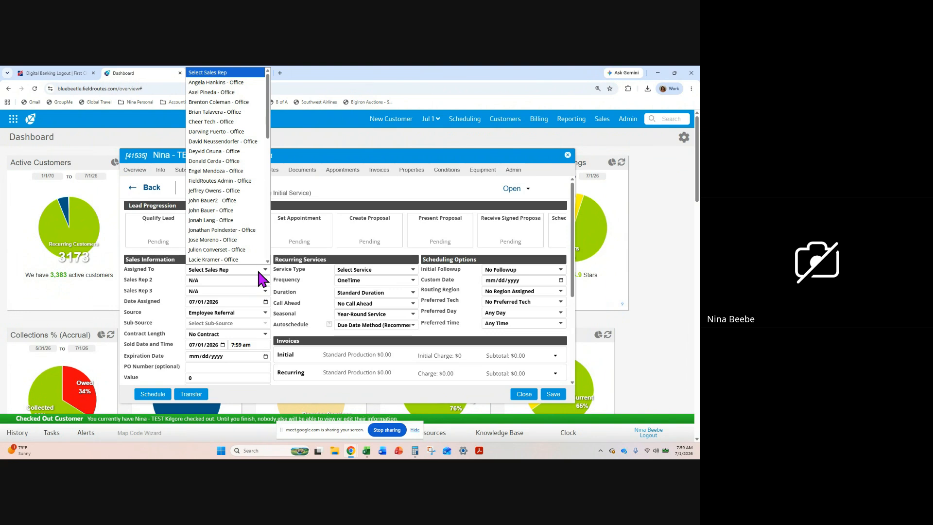
scroll(253, 241, down, 8)
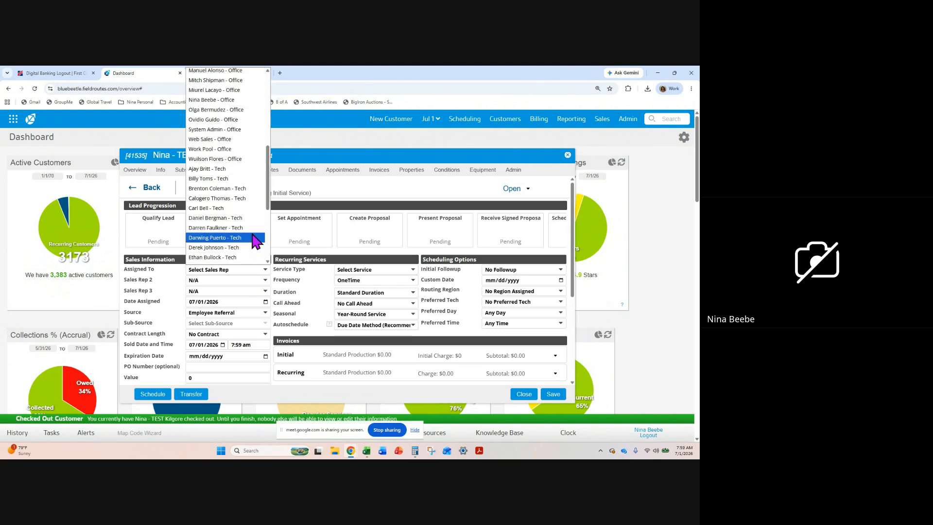
scroll(248, 213, down, 5)
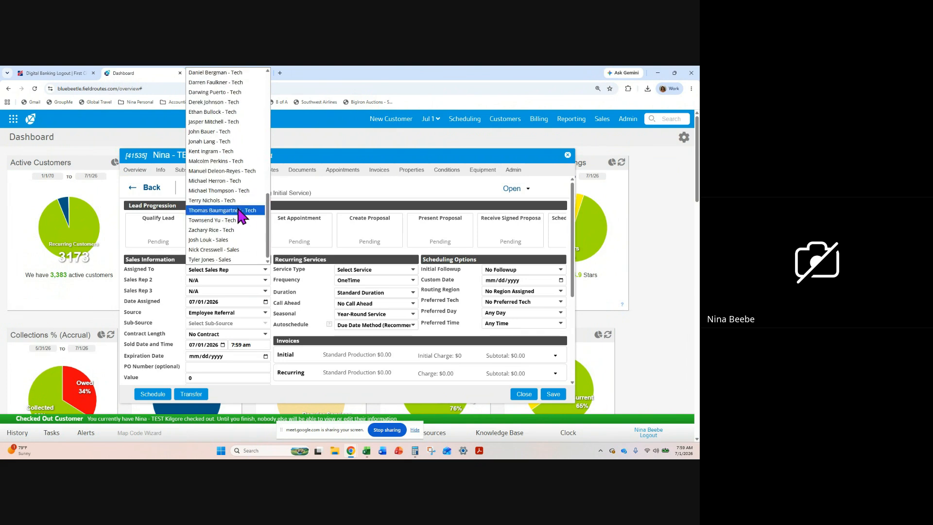
scroll(238, 236, up, 5)
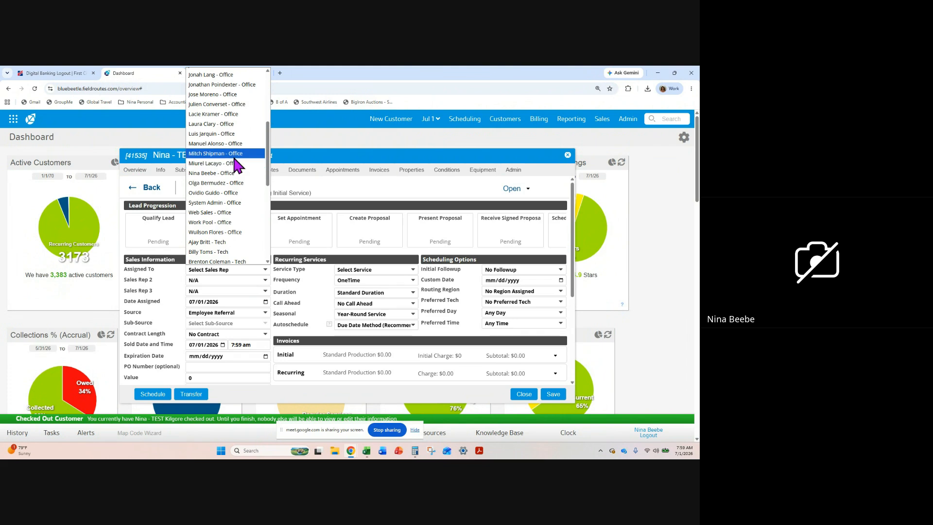
click(234, 173)
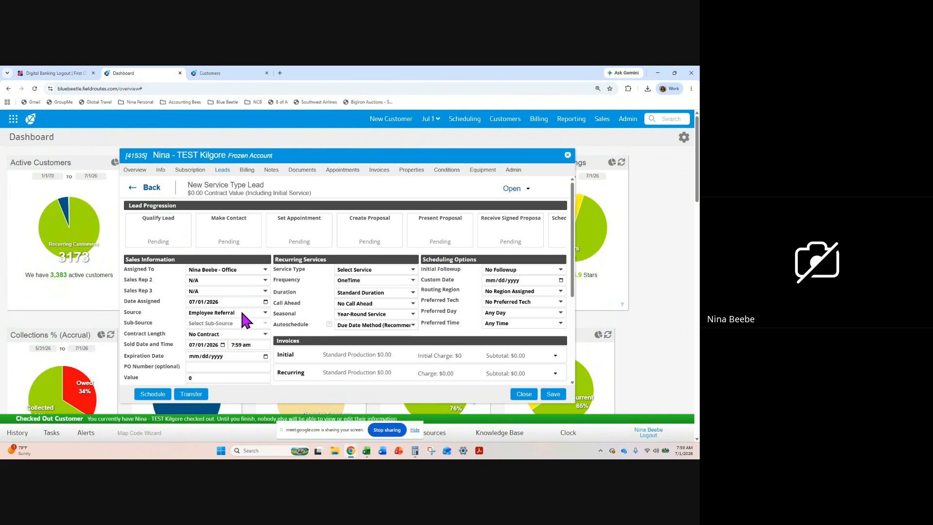
Set the lead's service type to HH-Minimum Happy Home Plan and its call-ahead option to 30 Minute Call Ahead
click(398, 268)
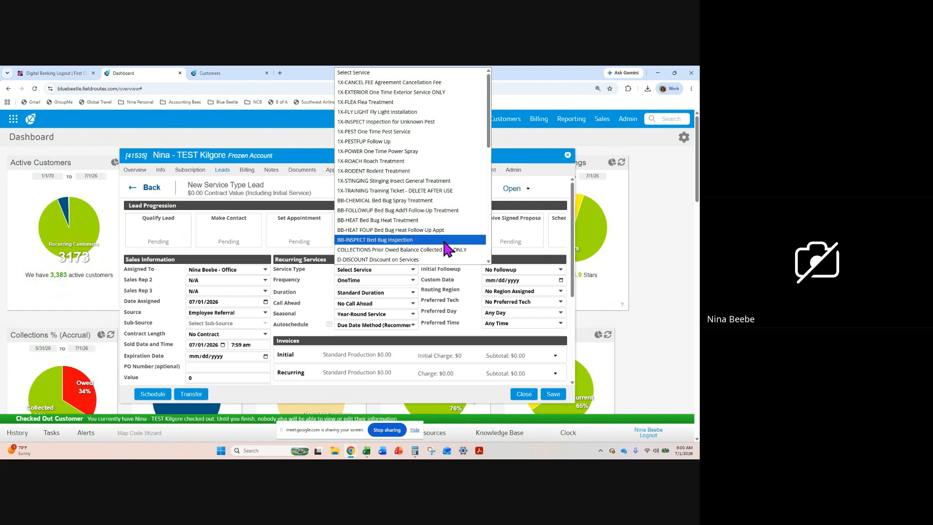
scroll(446, 249, down, 3)
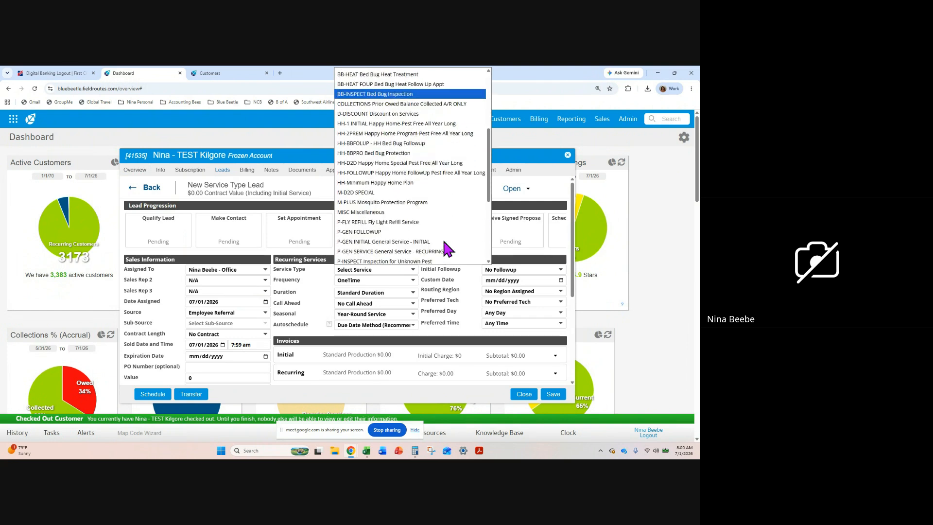
click(417, 184)
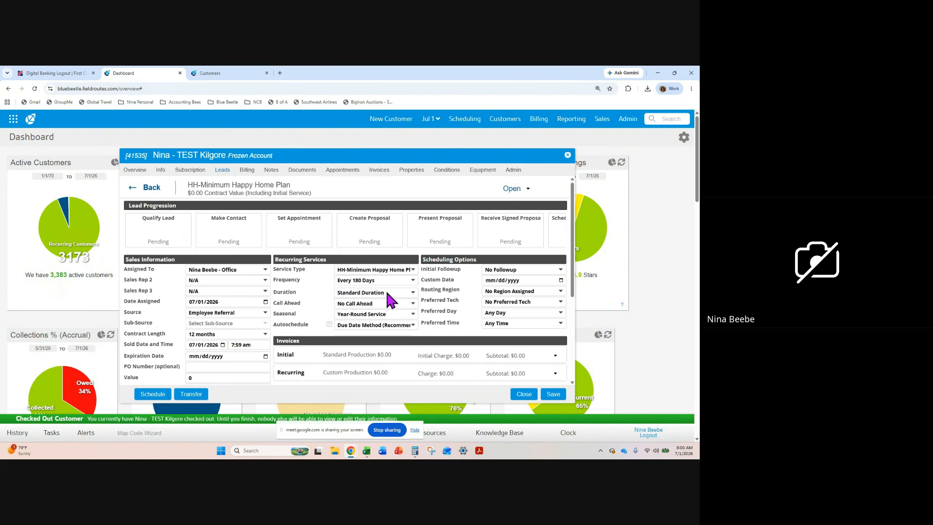
click(408, 304)
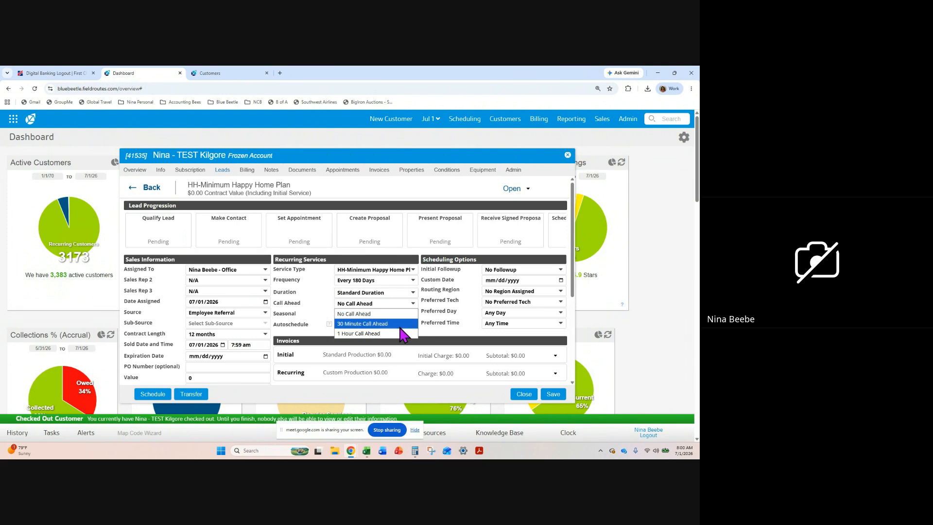
click(379, 324)
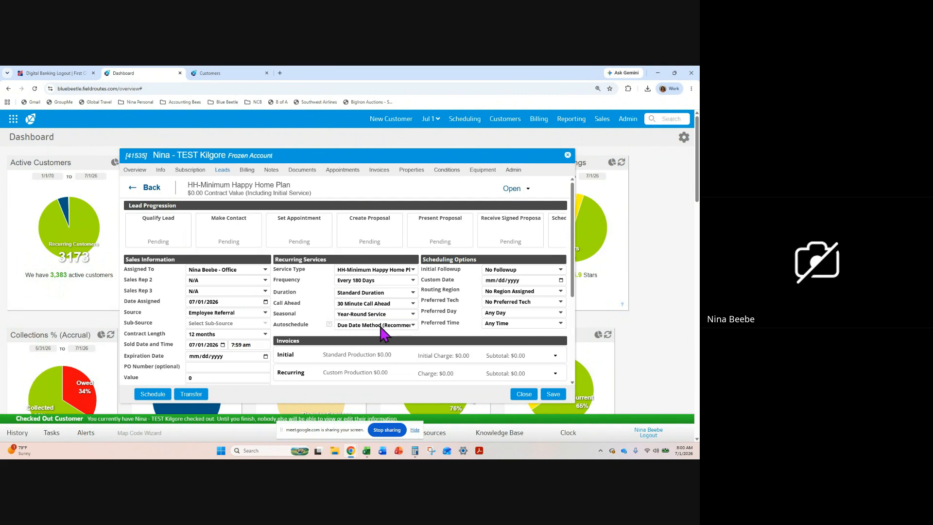
click(413, 325)
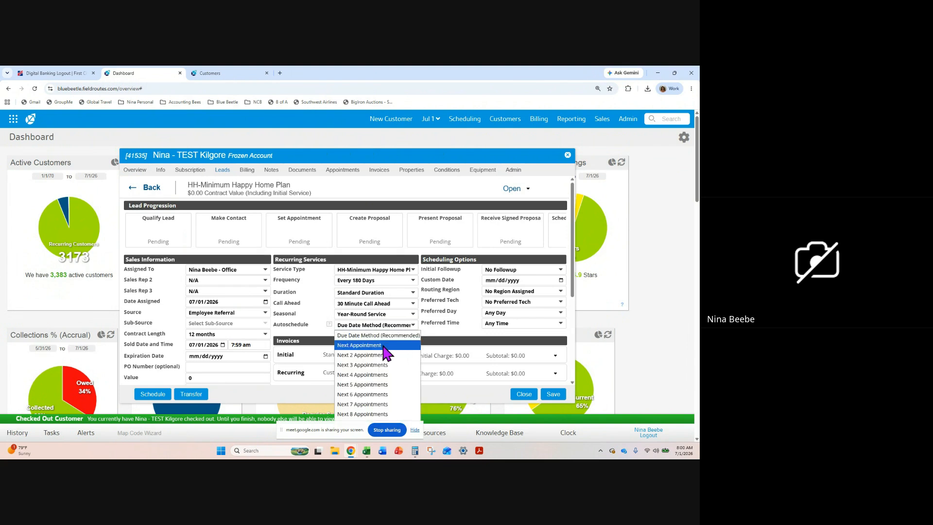
click(474, 279)
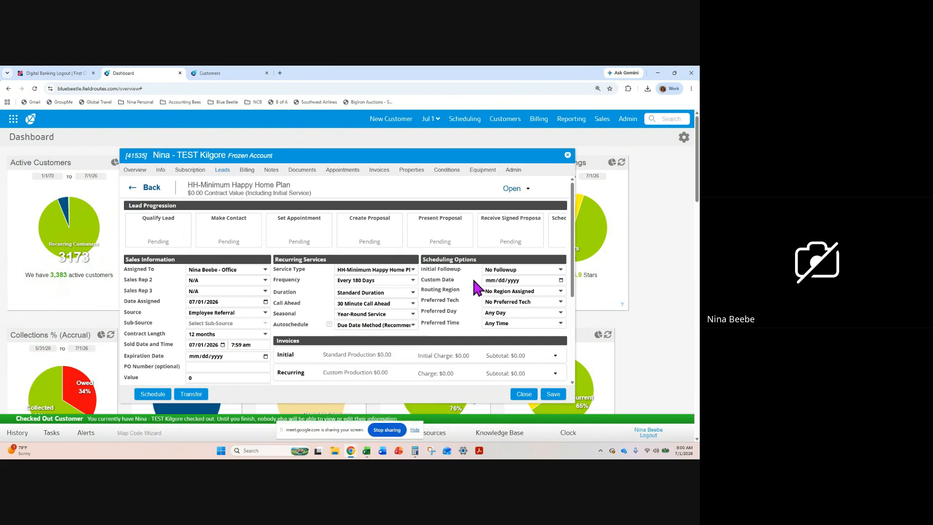
Set the routing region to Zone A - KCK and choose the customer's preferred technician
click(561, 292)
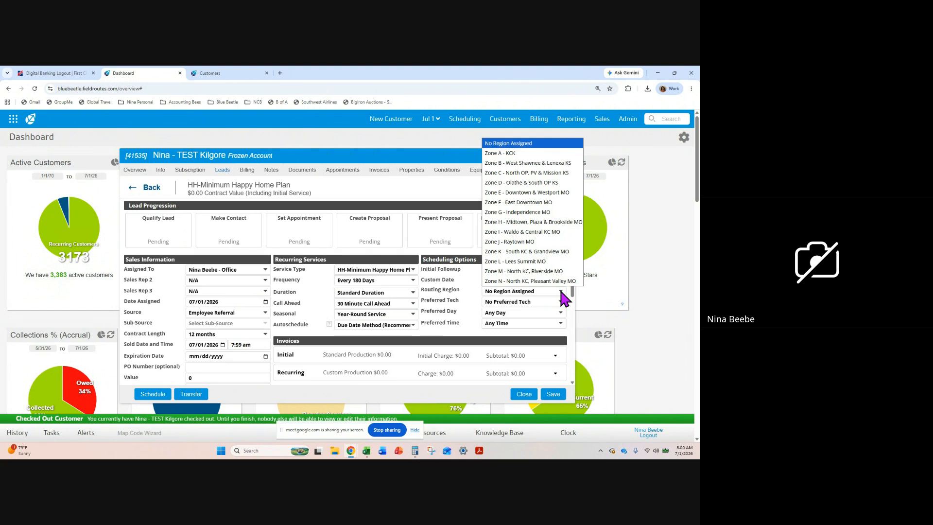
click(495, 154)
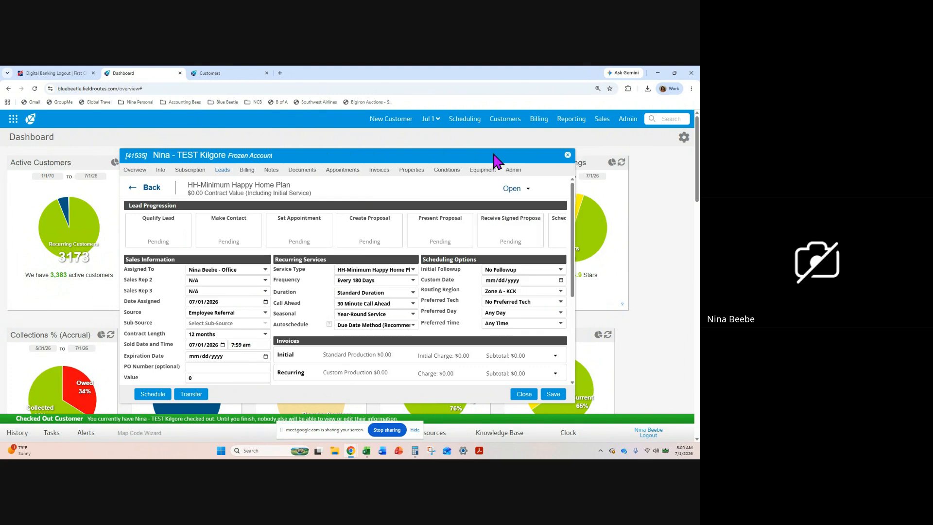
click(560, 301)
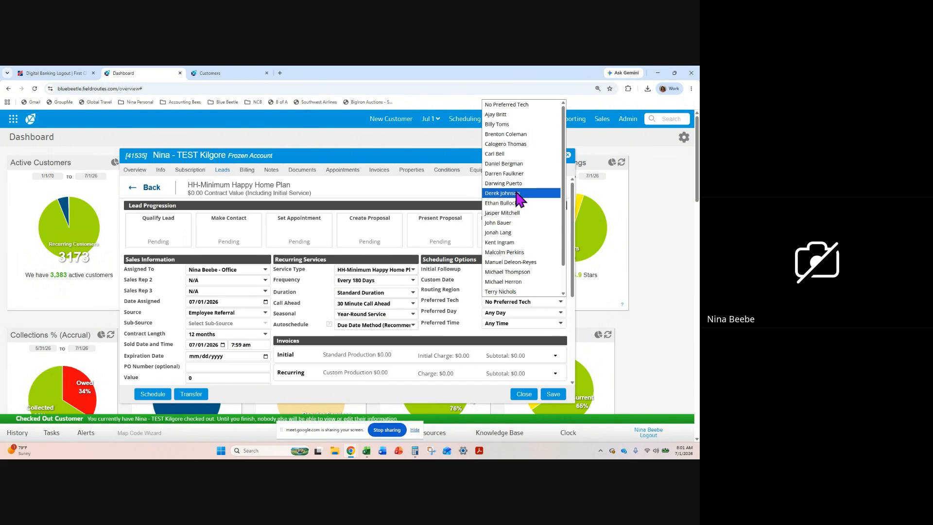
scroll(512, 259, down, 1)
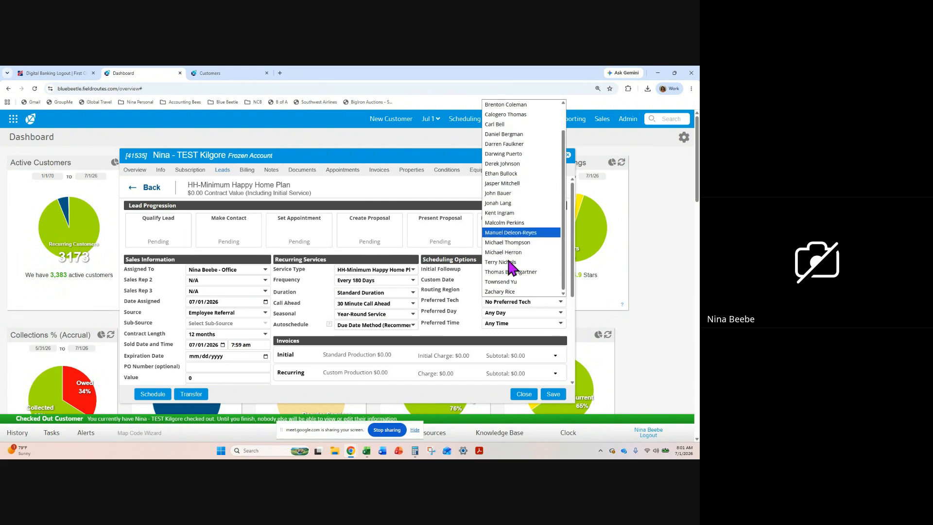
click(511, 273)
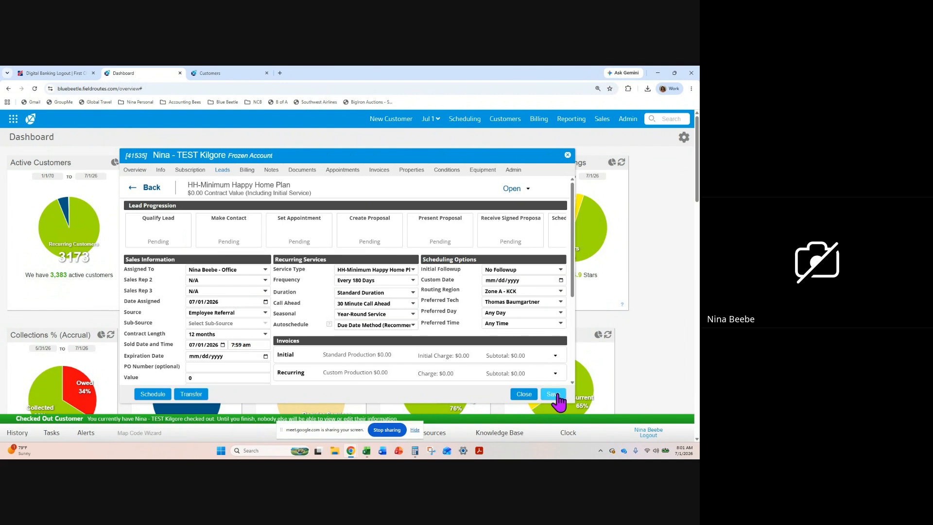
Price the initial invoice's Initial Charge at $400.00 with an initial discount of $301.00
scroll(382, 320, down, 1)
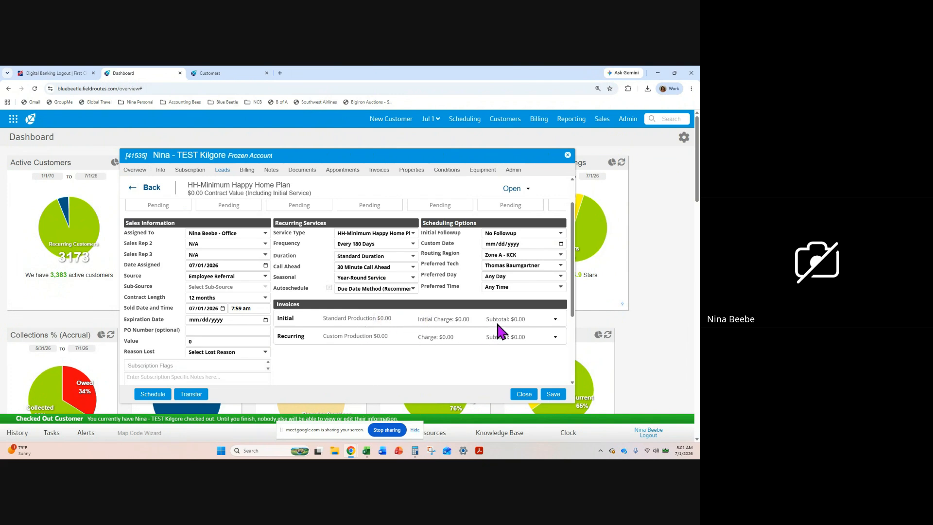
click(556, 320)
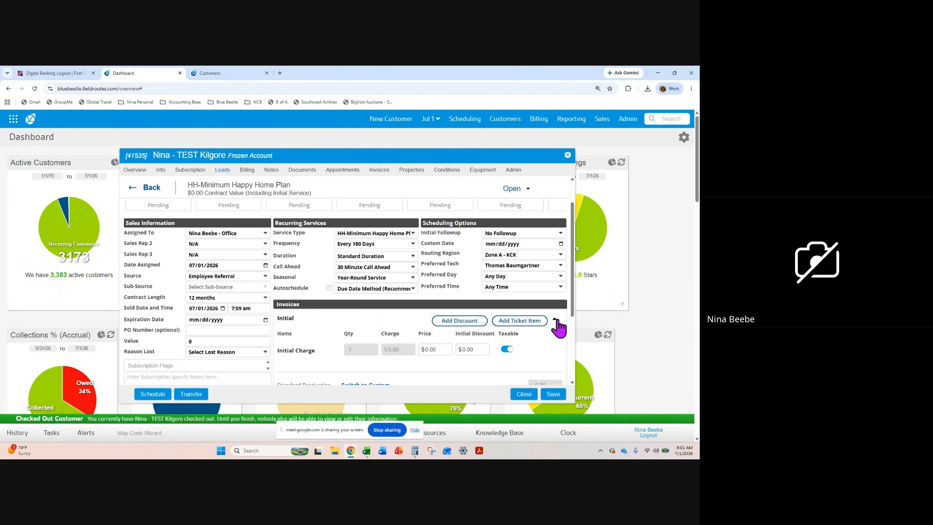
click(439, 350)
text(400)
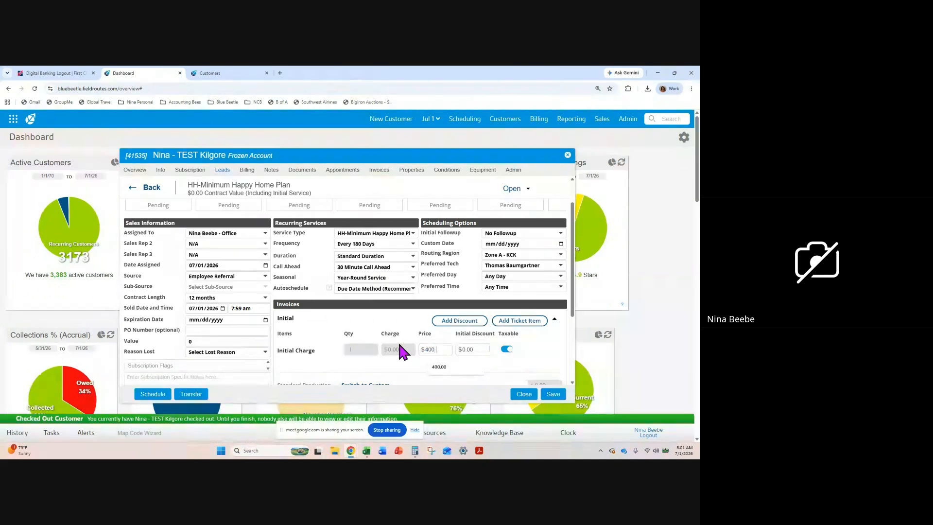
key(Tab)
text(301.00)
scroll(437, 347, down, 3)
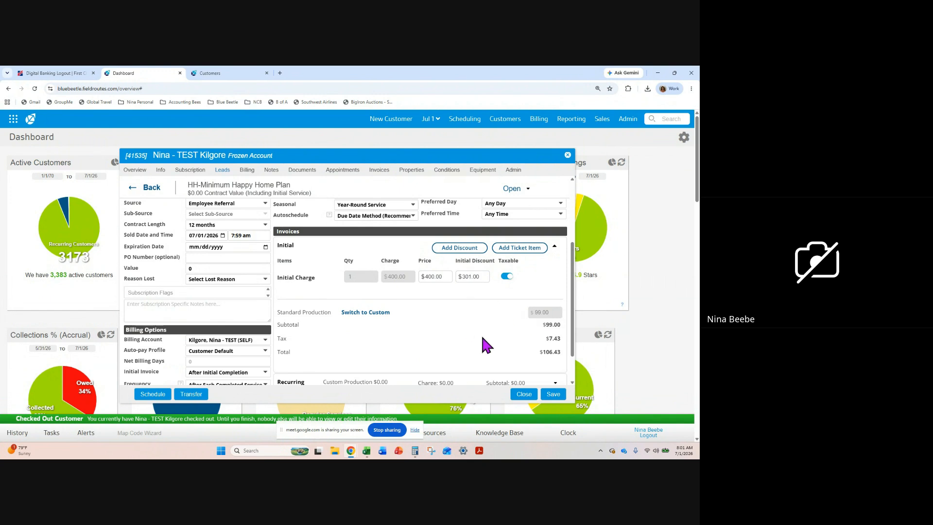
Set the recurring invoice price for the Happy Home plan to $39.00
scroll(482, 337, down, 2)
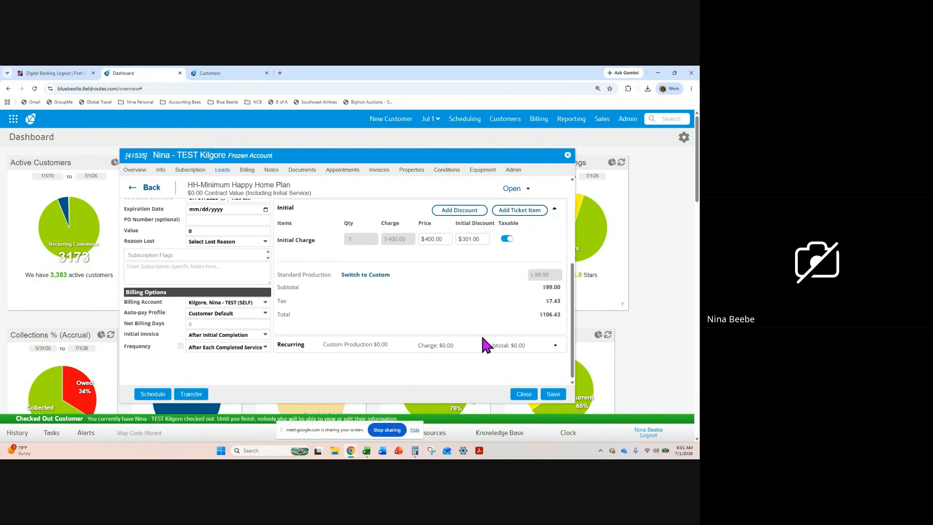
click(555, 342)
scroll(479, 306, down, 3)
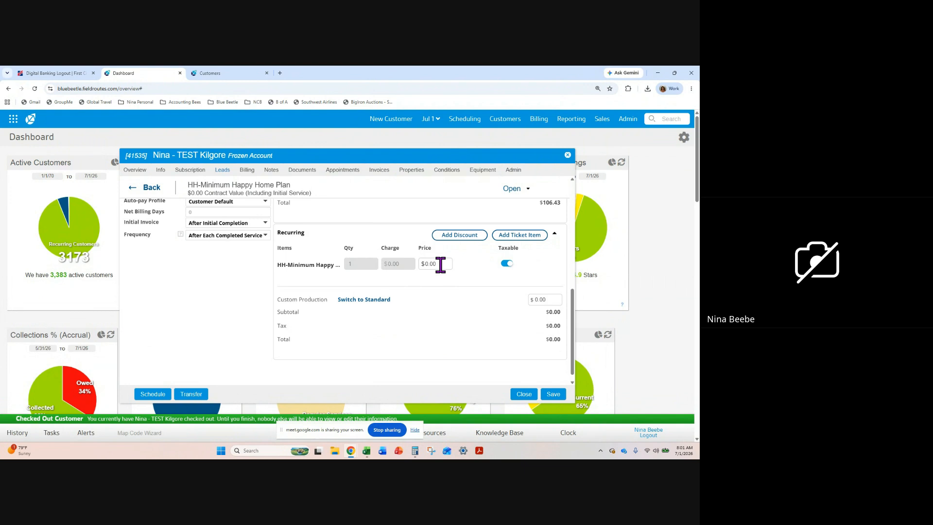
drag(440, 265, 399, 268)
text(49.00)
key(Tab)
drag(442, 264, 404, 267)
text(39.00)
Set the lead's billing frequency to Monthly
scroll(504, 301, up, 1)
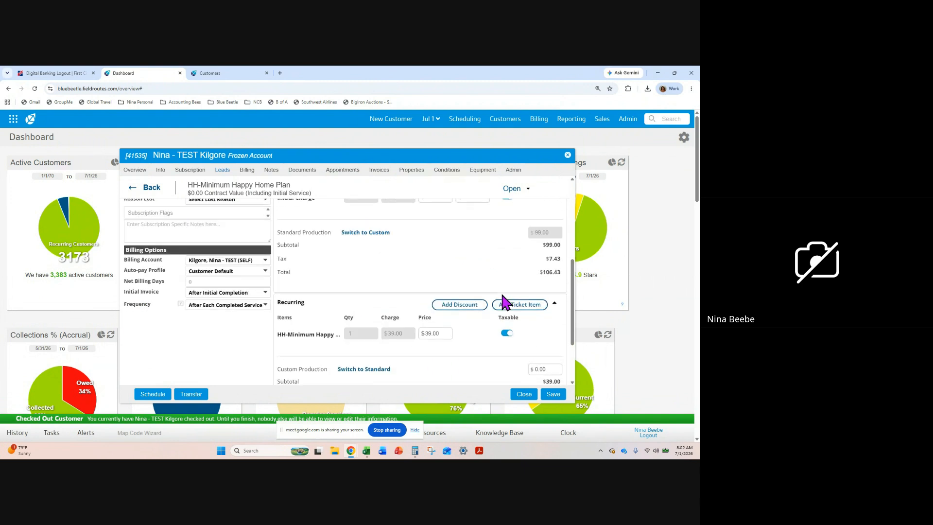
scroll(386, 263, up, 1)
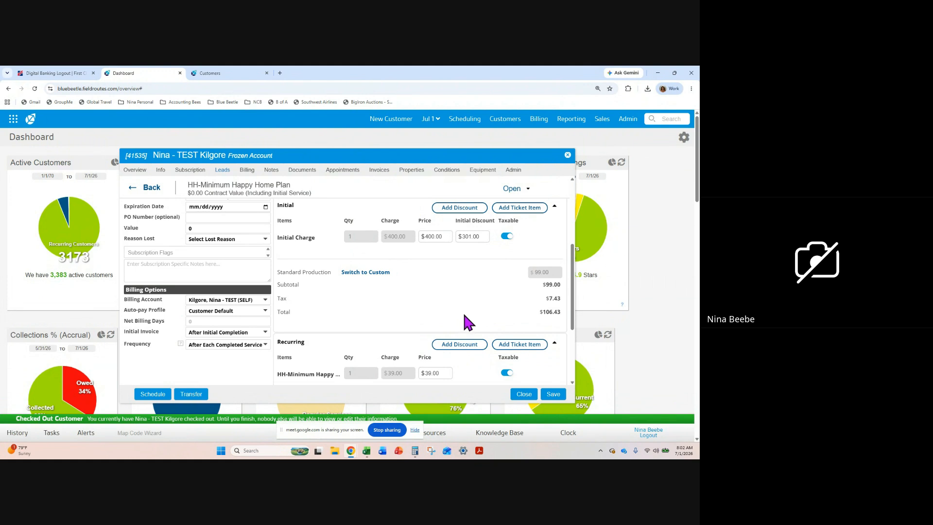
scroll(518, 304, down, 3)
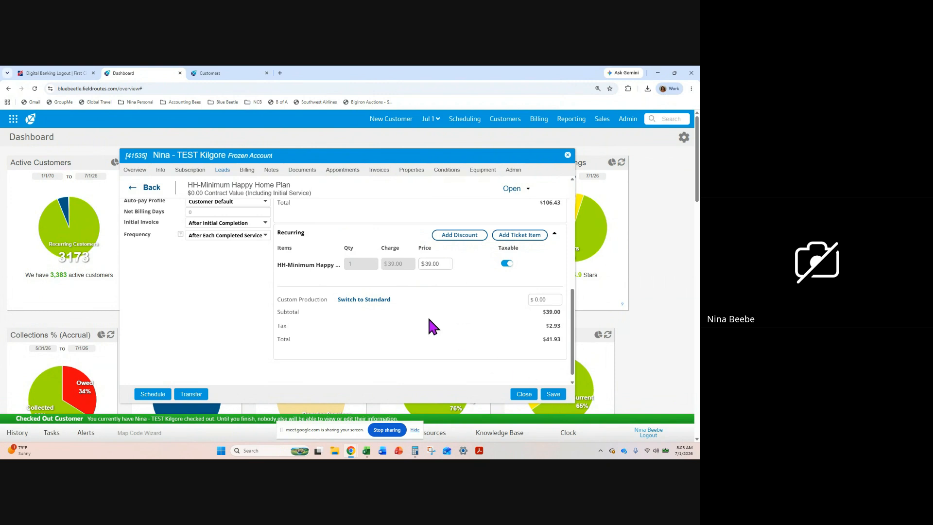
scroll(428, 319, up, 2)
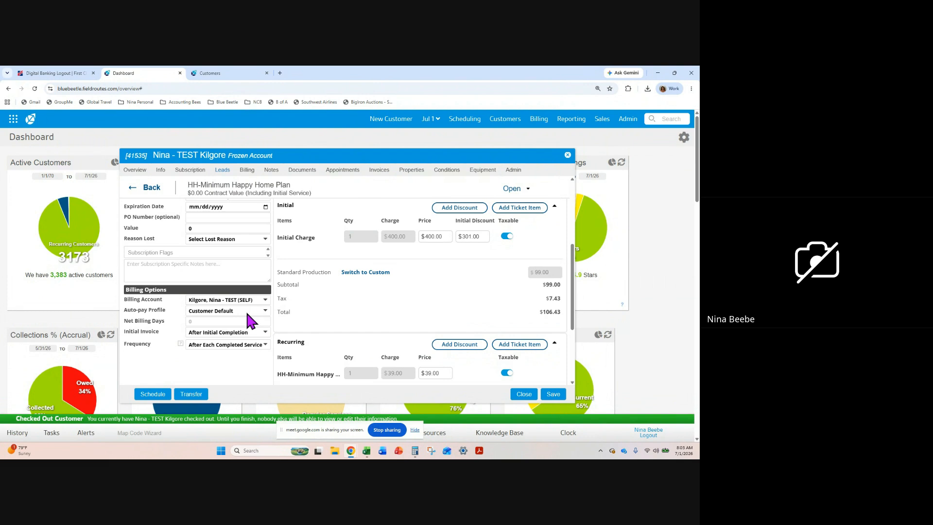
scroll(282, 321, down, 1)
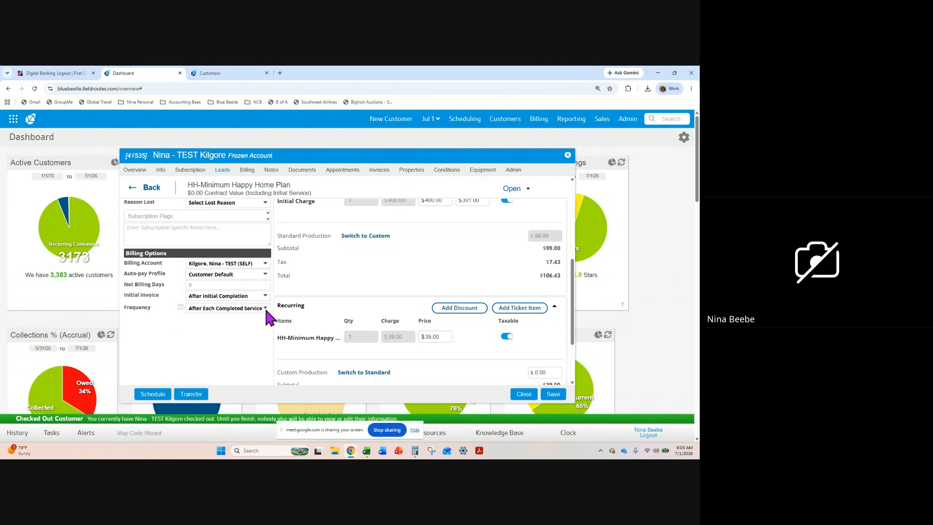
click(265, 307)
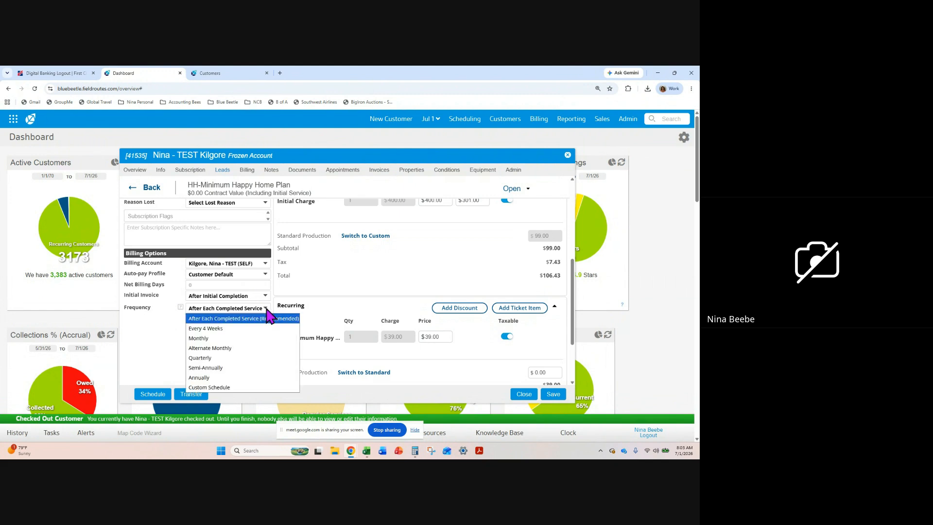
click(226, 340)
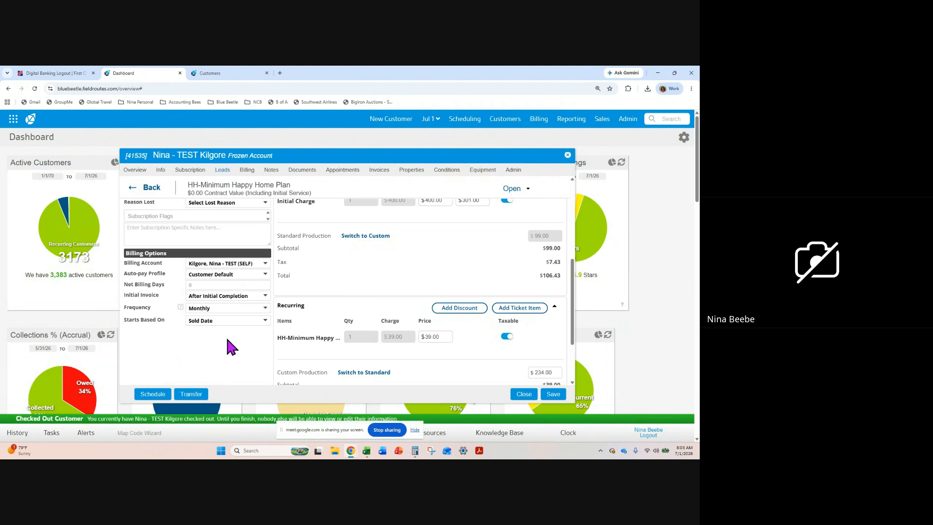
Save the lead and mark Qualify Lead as its current progression stage
click(554, 396)
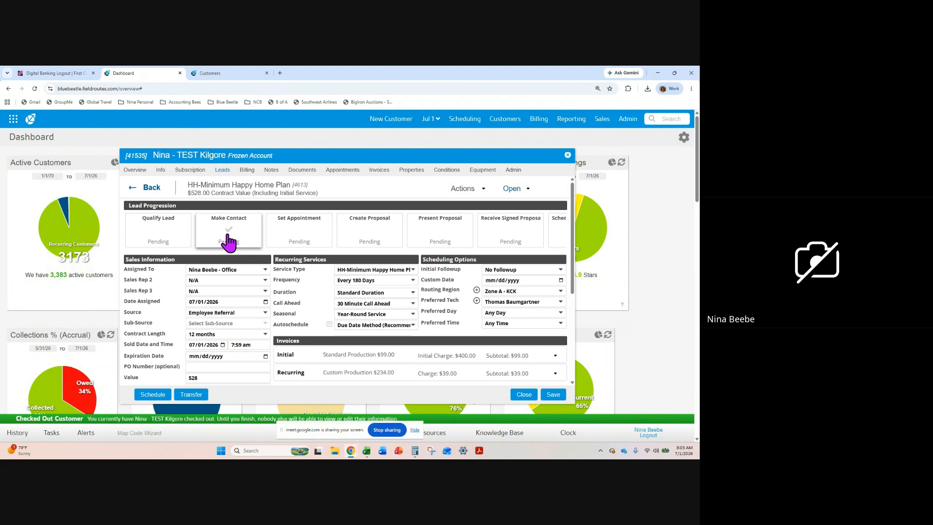
click(165, 242)
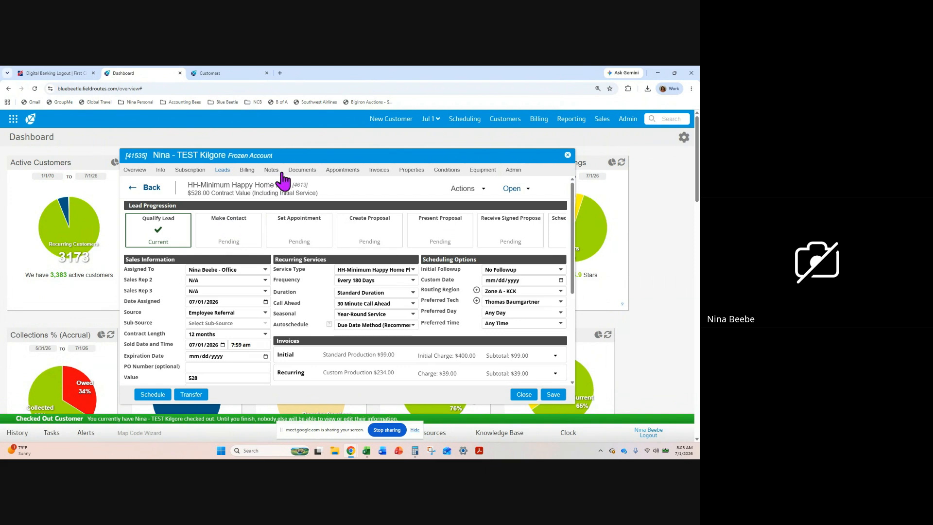
Generate a new service agreement for the HH-Minimum Happy Home Plan subscription and review its preview
click(304, 176)
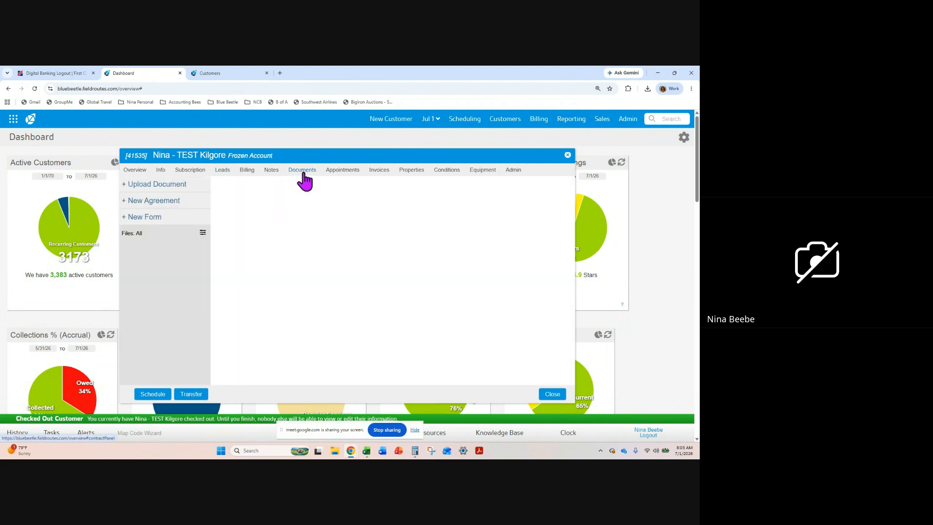
click(162, 201)
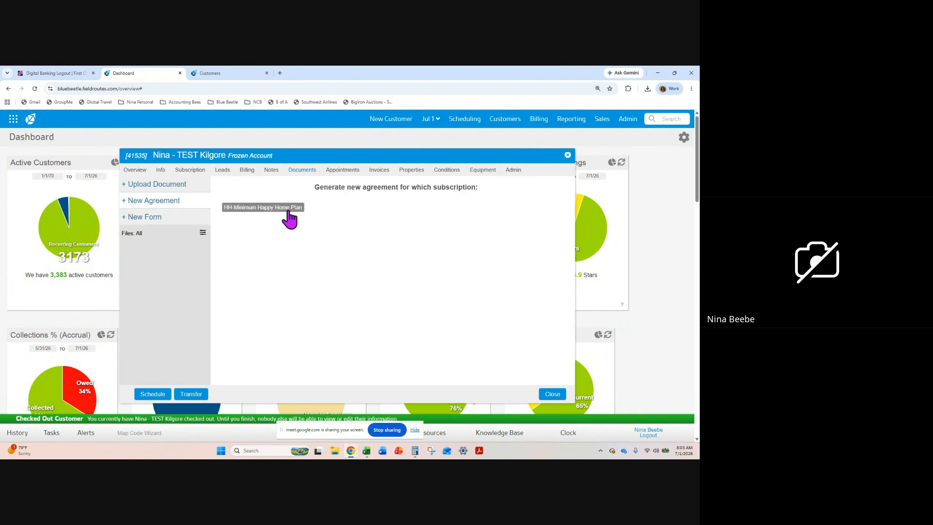
click(285, 209)
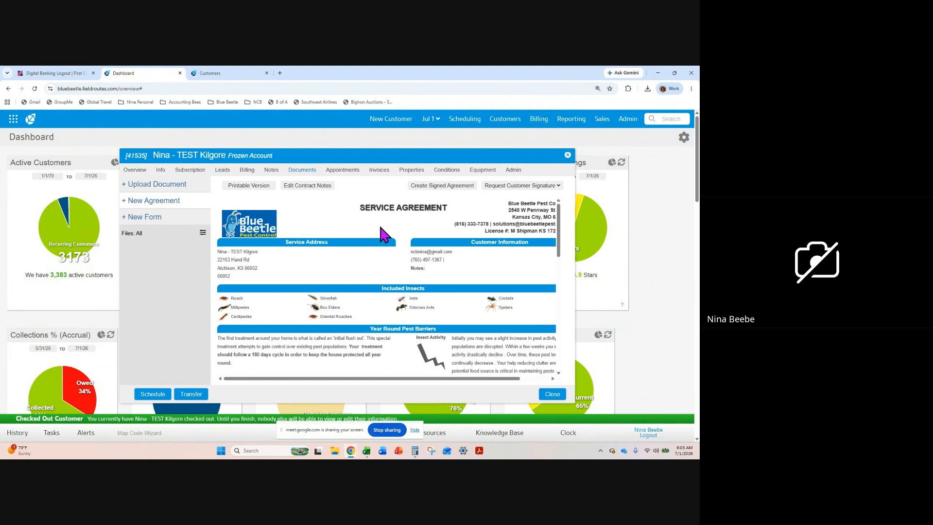
scroll(409, 268, down, 5)
scroll(409, 268, up, 5)
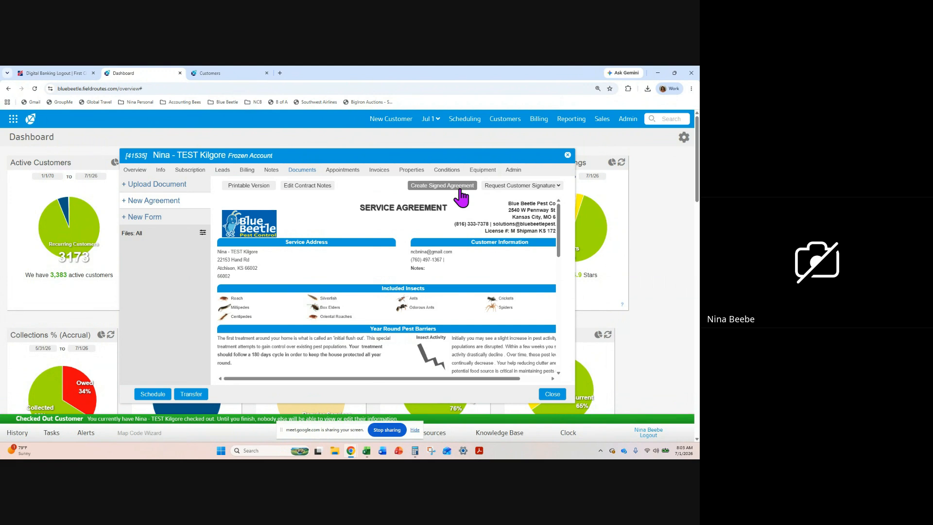
Request the customer's signature on the service agreement by SMS and mark Make Contact as the lead's current stage
click(493, 187)
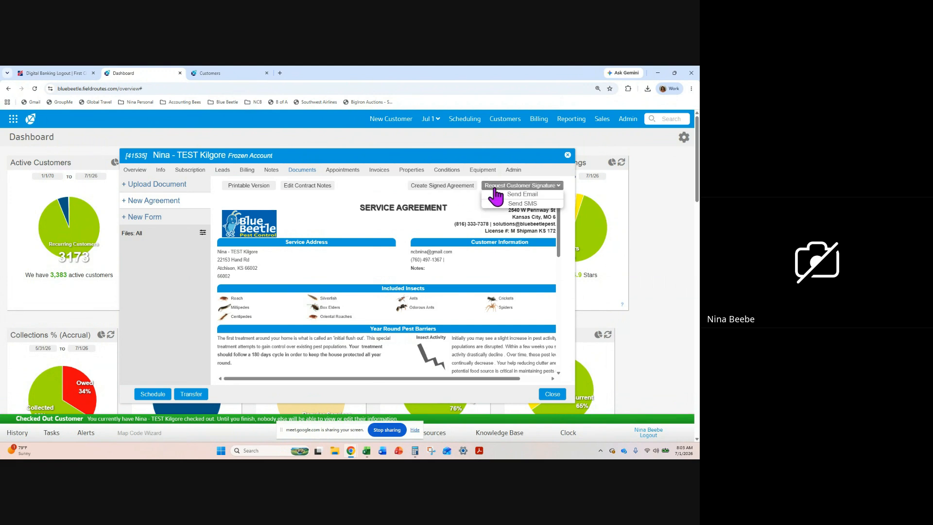
click(493, 203)
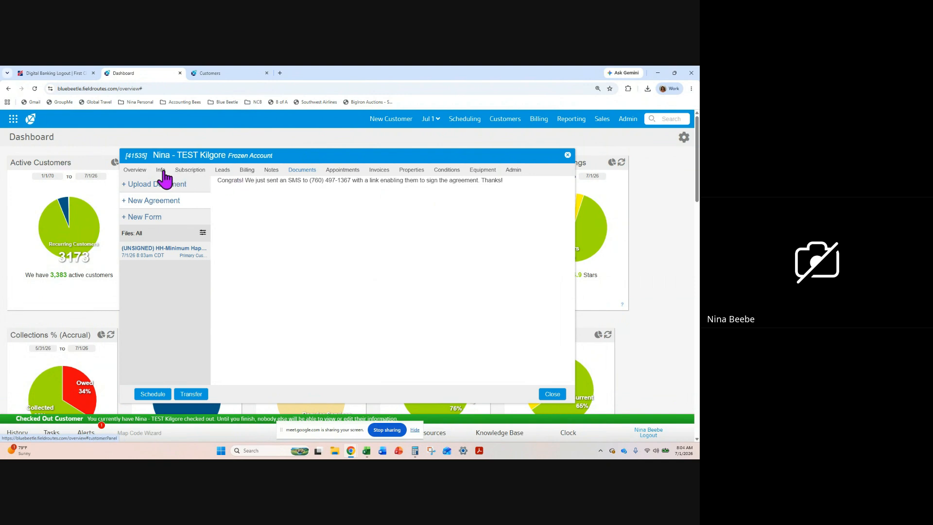
click(223, 173)
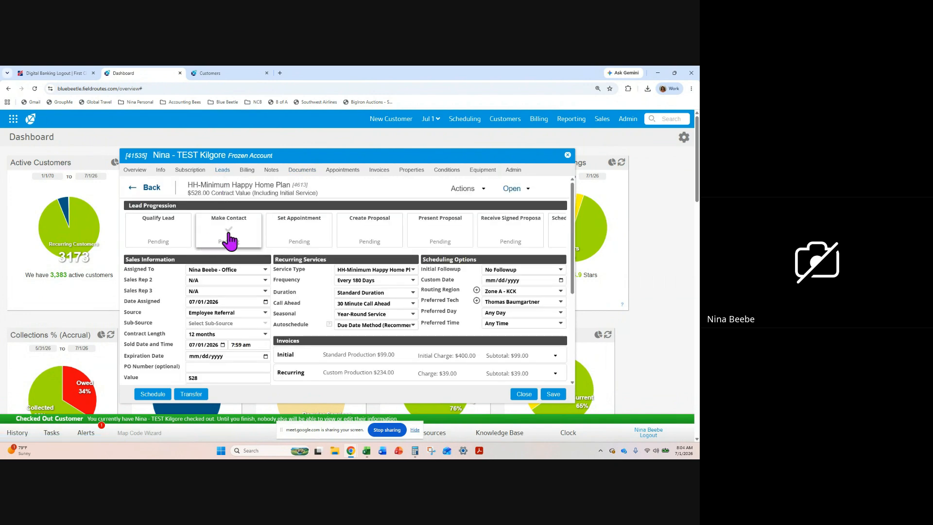
click(229, 240)
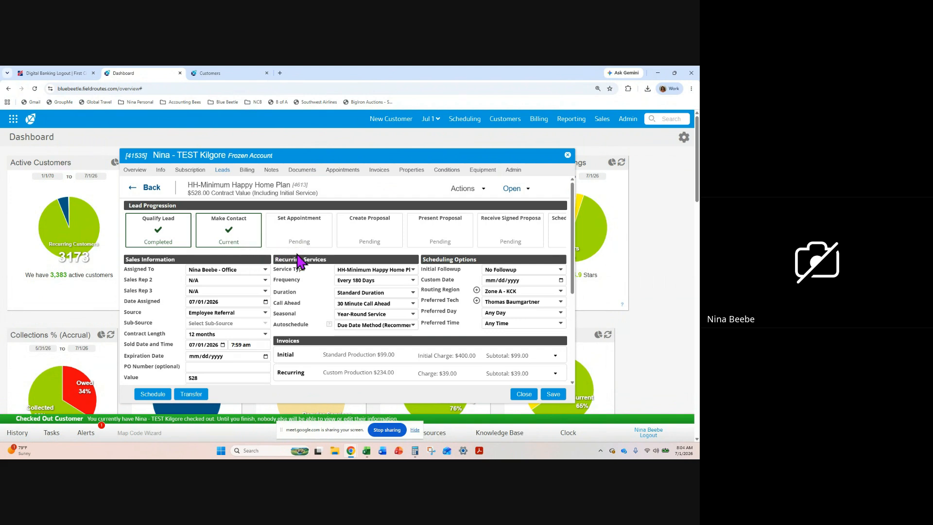
Check the customer's documents and the AutoPay choices in the billing information
click(302, 170)
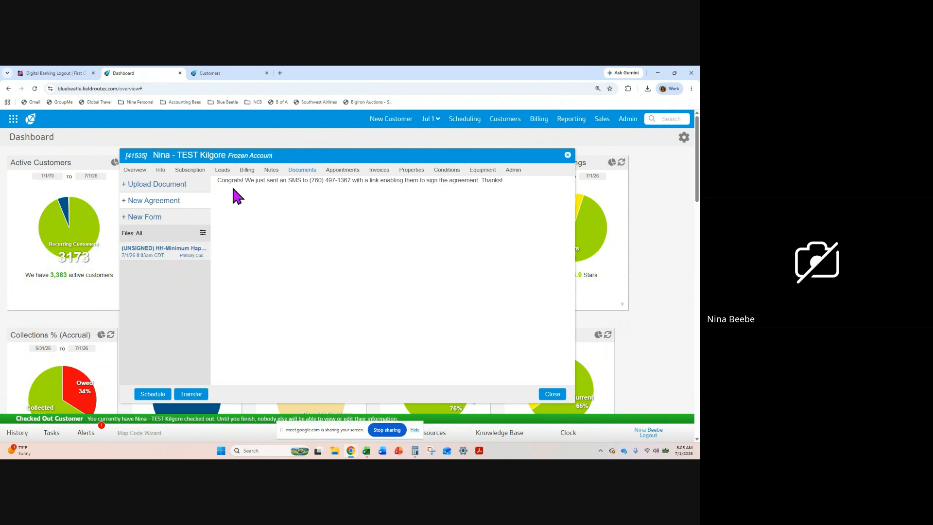
click(247, 171)
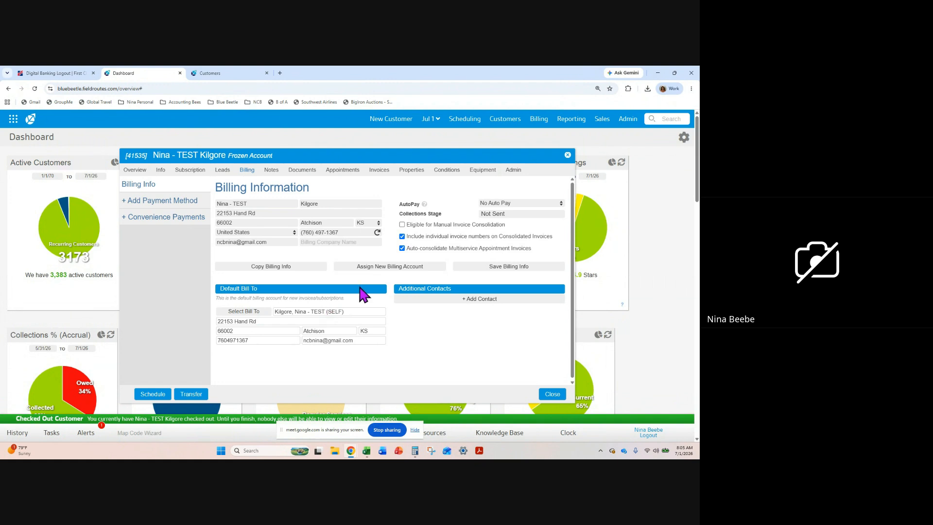
click(542, 205)
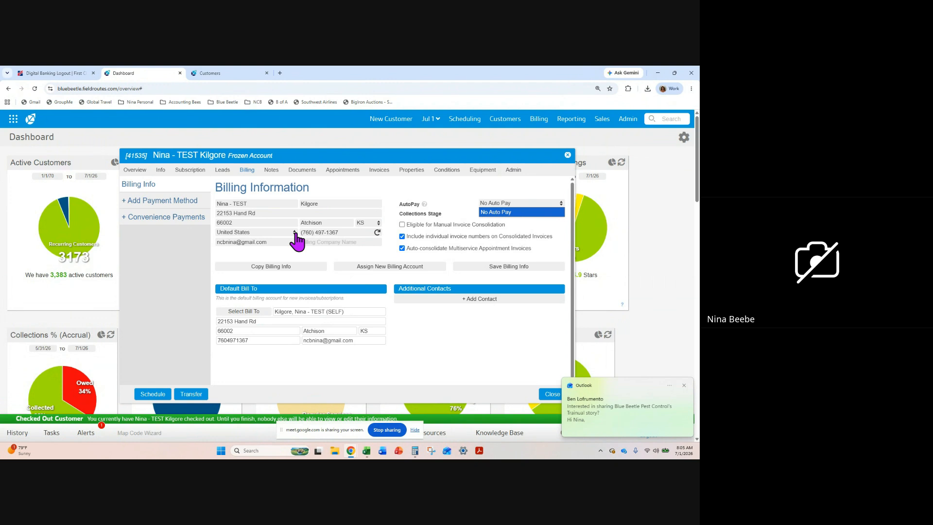
Advance the Happy Home Plan lead through Create Proposal, Present Proposal and Receive Signed Proposal to the final scheduling stage
click(222, 171)
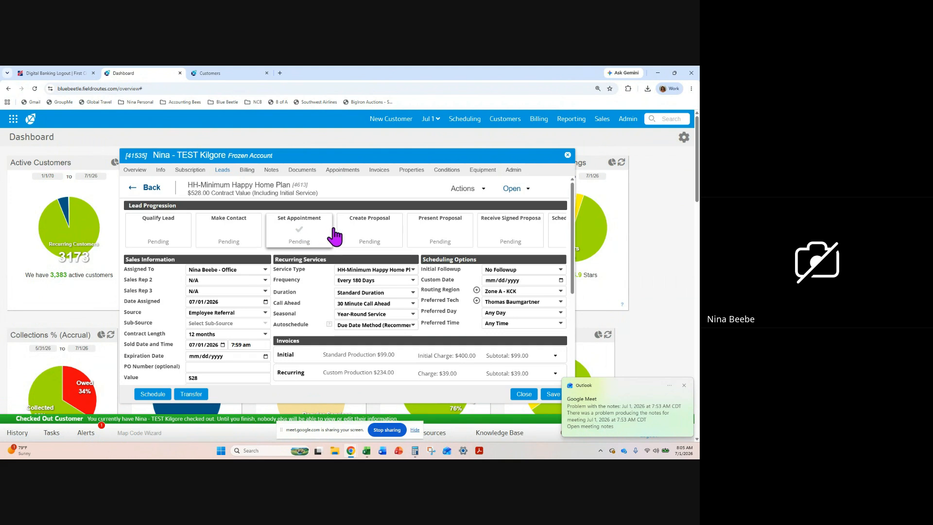
click(374, 239)
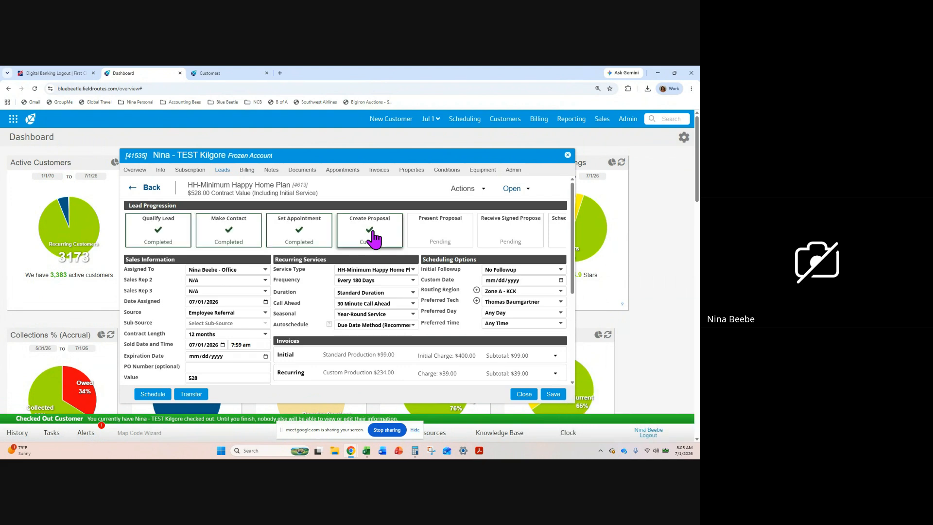
click(446, 239)
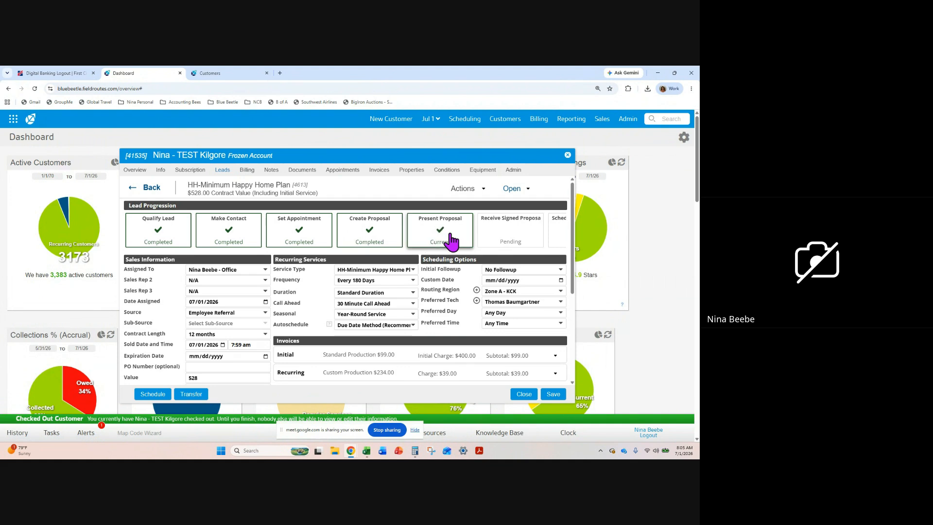
click(516, 239)
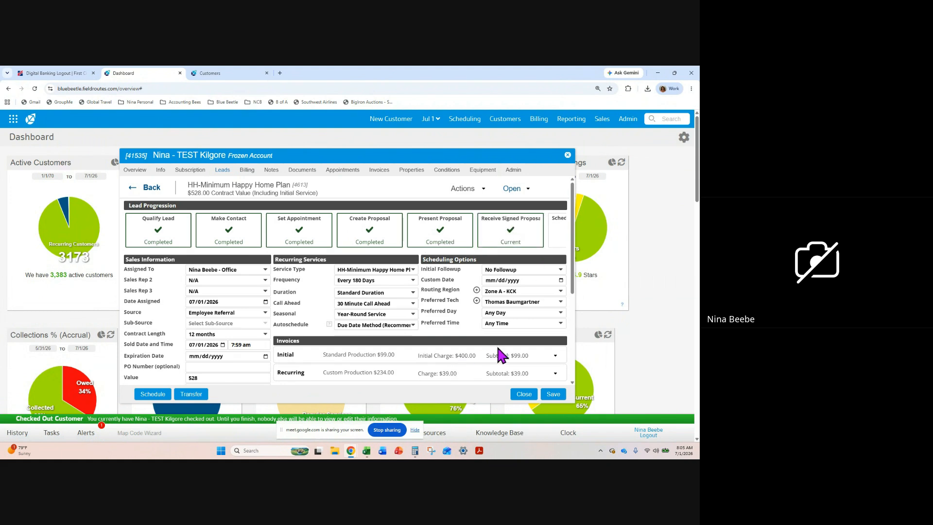
click(561, 250)
Review the lead's status choices and convert the HH-Minimum Happy Home Plan lead to a subscription
click(516, 190)
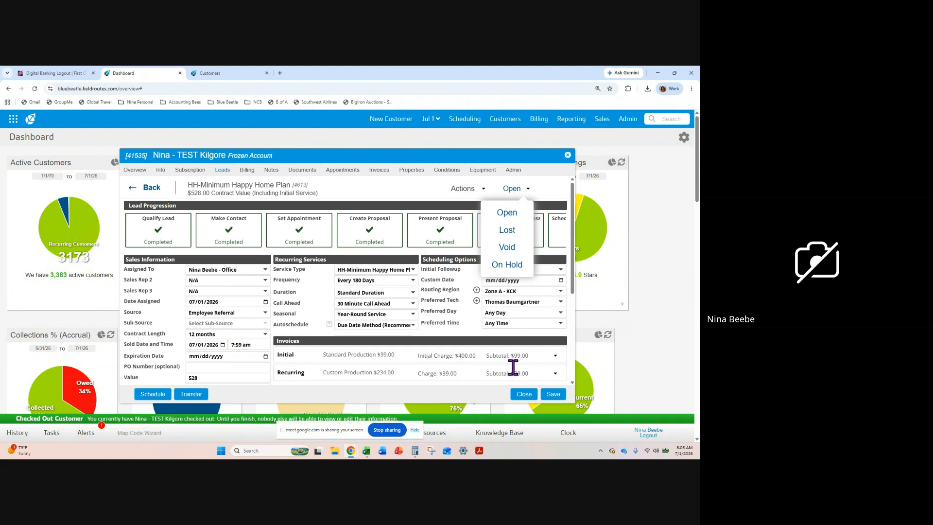
drag(572, 283, 575, 225)
click(559, 239)
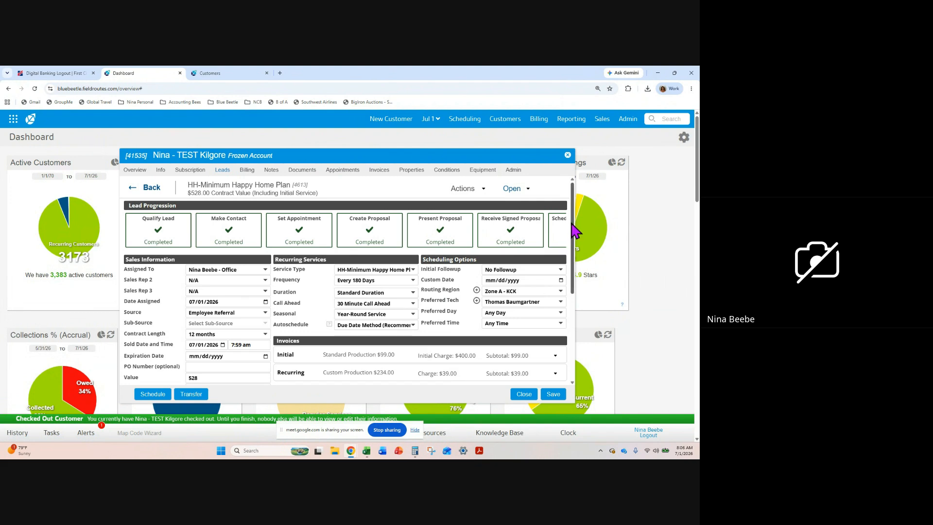
click(483, 189)
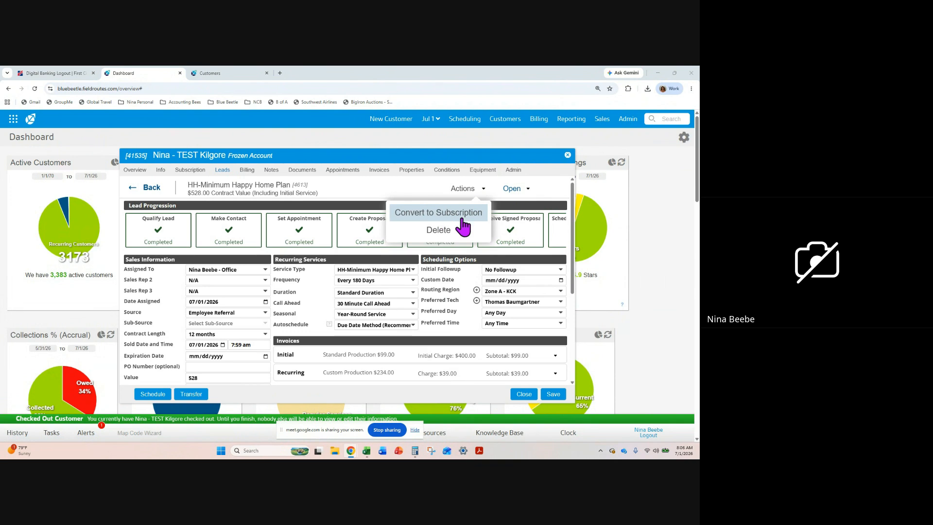
click(416, 213)
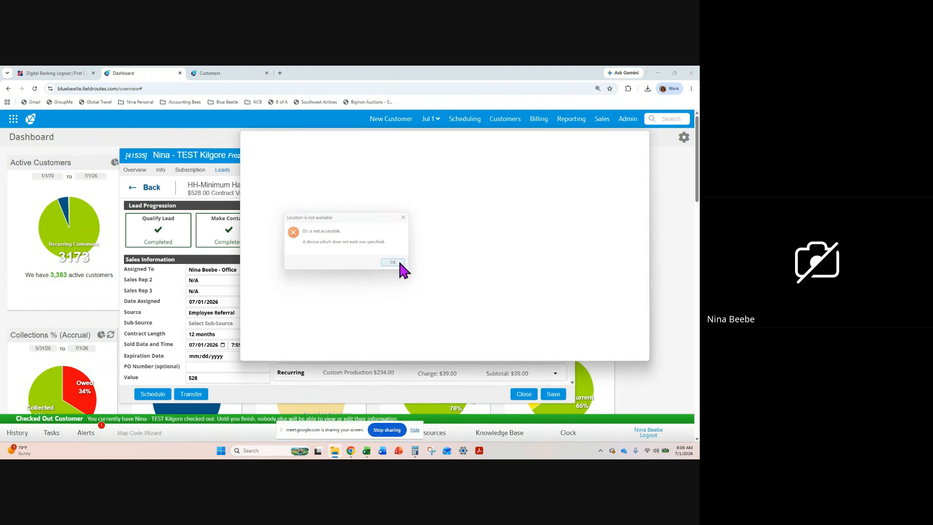
click(399, 263)
click(446, 213)
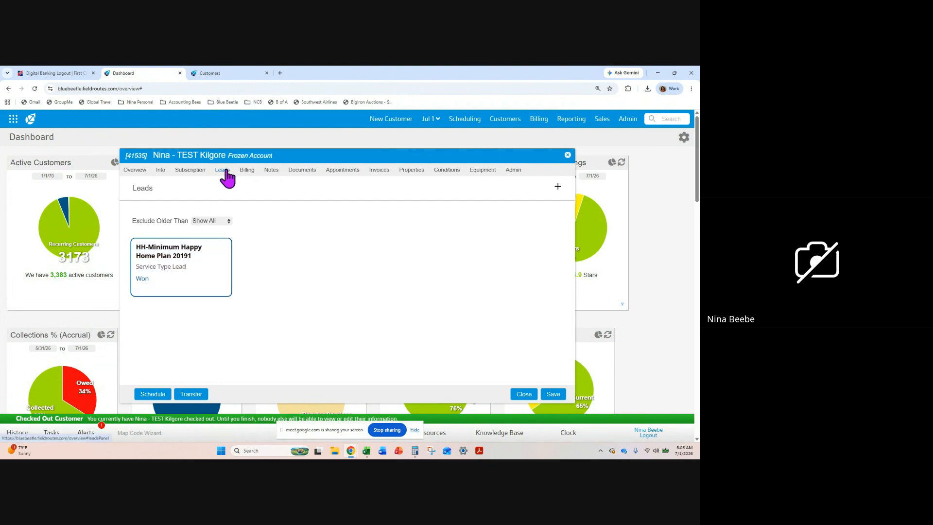
Add the note "THIS IS A TEST -" to the Happy Home Plan subscription and enlarge the notes box
click(190, 171)
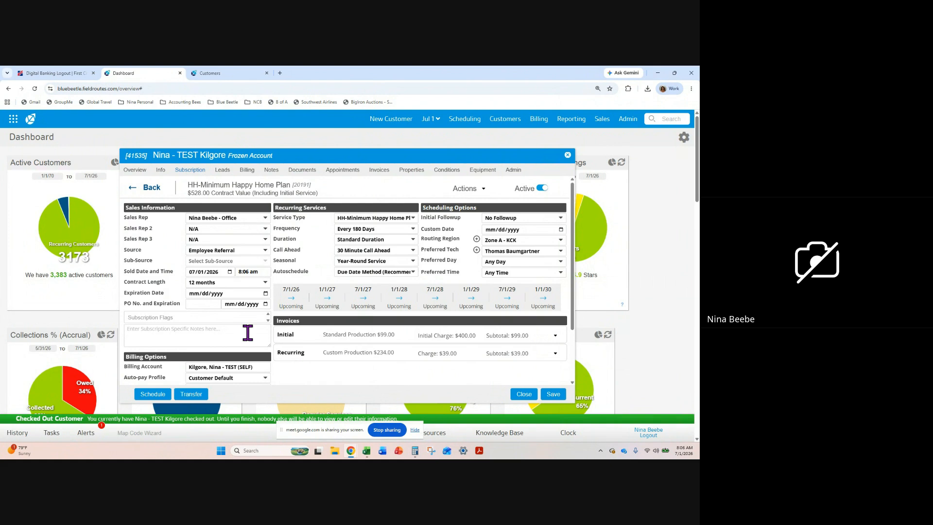
text(THIS IS A TEST -)
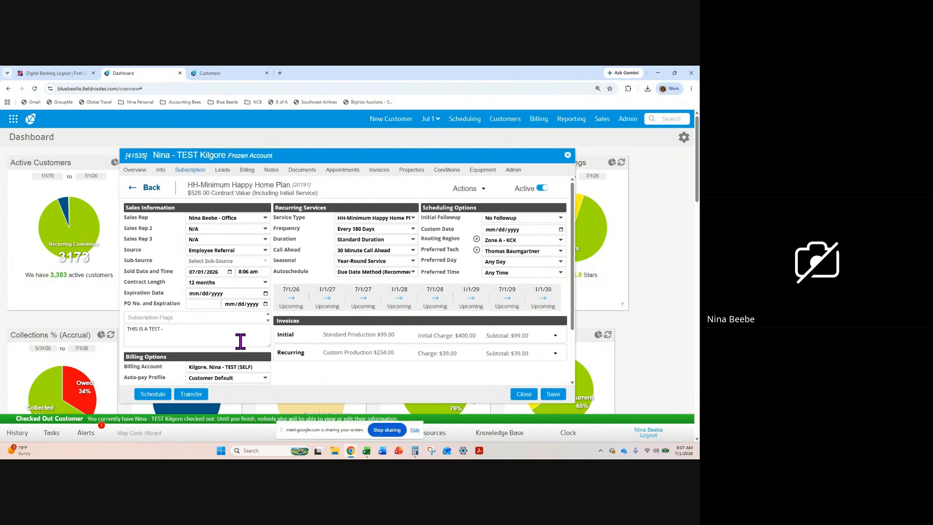
drag(266, 342, 265, 377)
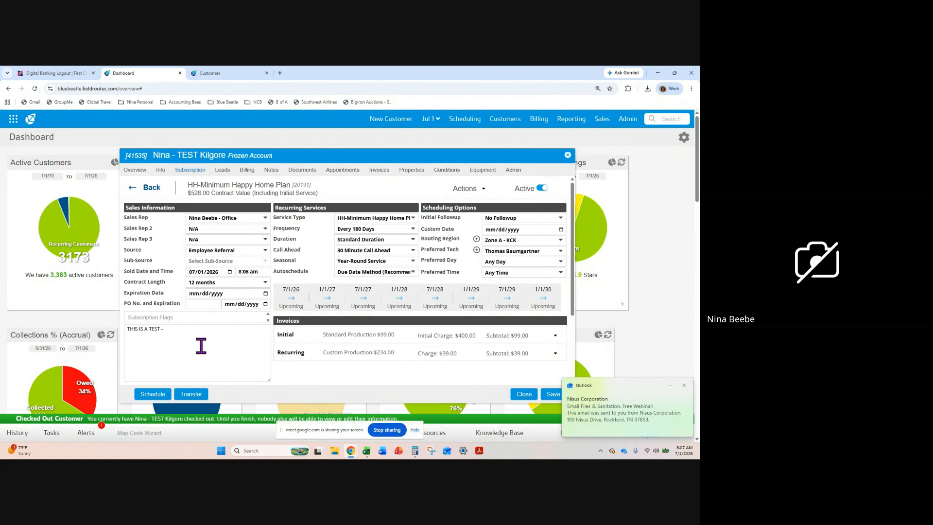
click(185, 330)
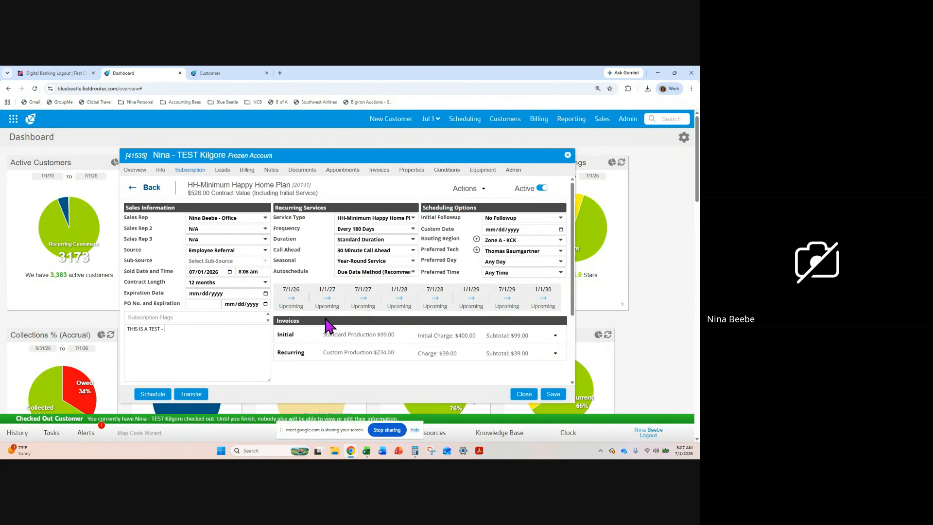
Start scheduling the customer from the subscription and open the routes for Tuesday, June 30, 2026
click(154, 397)
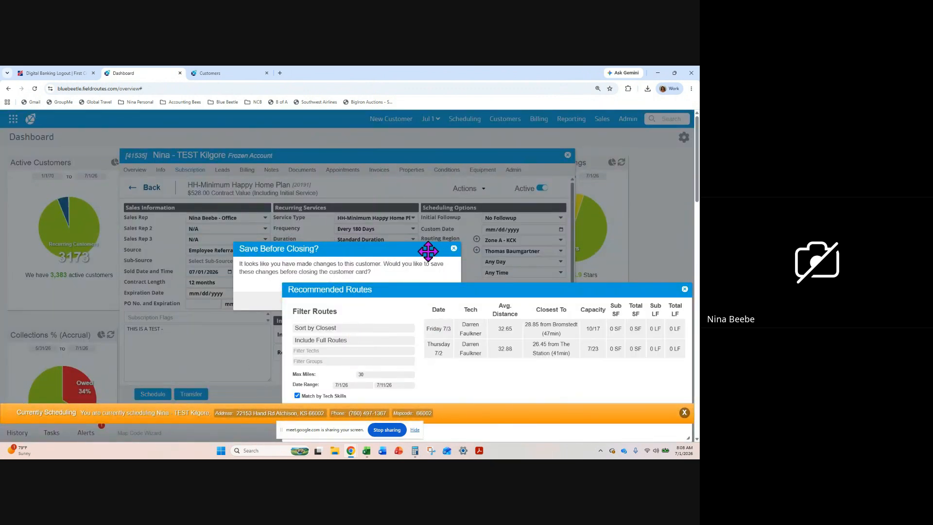
click(430, 240)
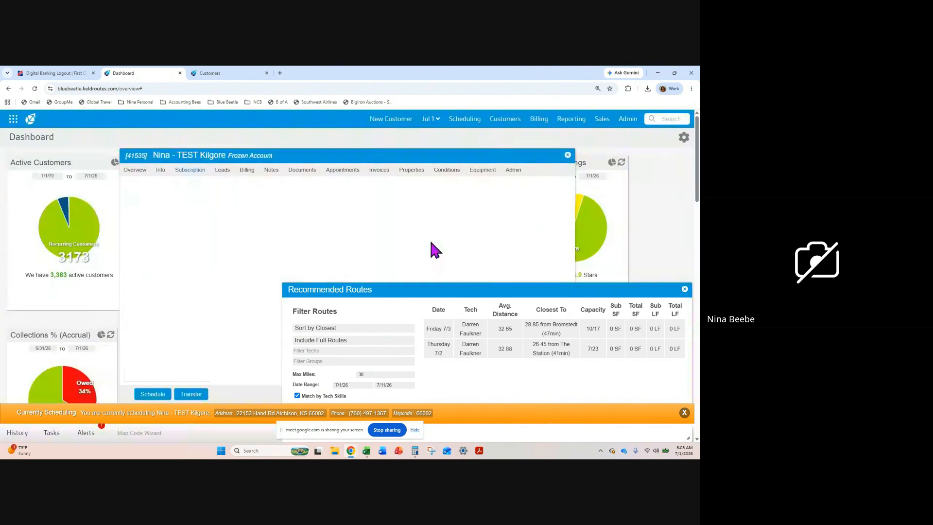
click(433, 121)
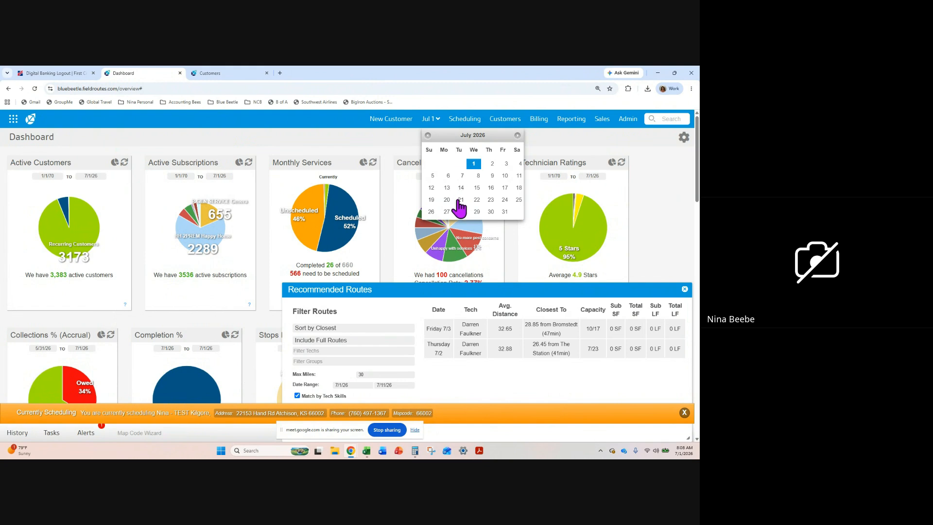
click(428, 135)
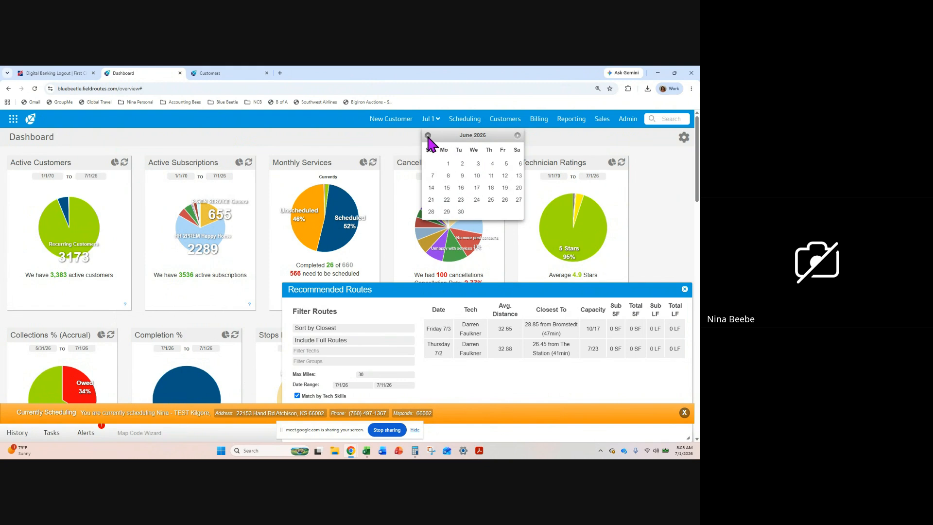
click(461, 213)
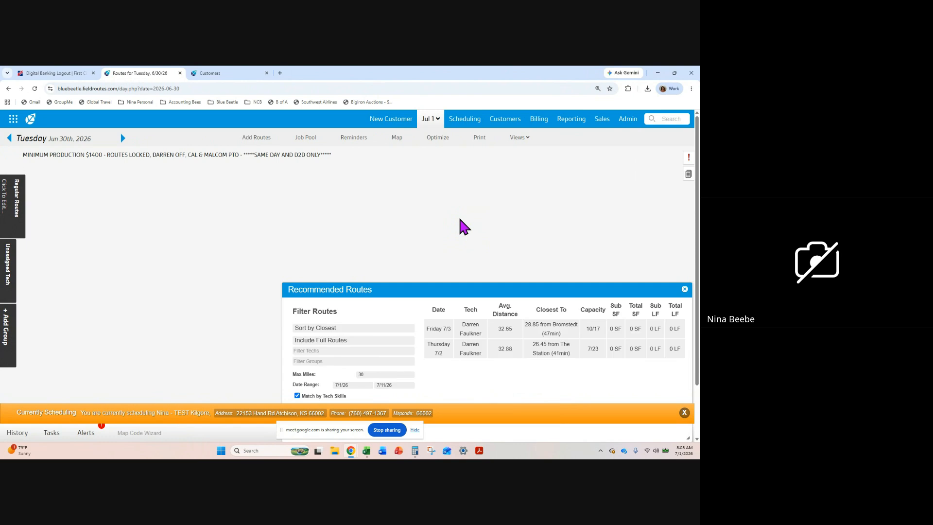
Start a fixed appointment for the customer in an open time slot on the D2D technician's route
scroll(459, 219, down, 2)
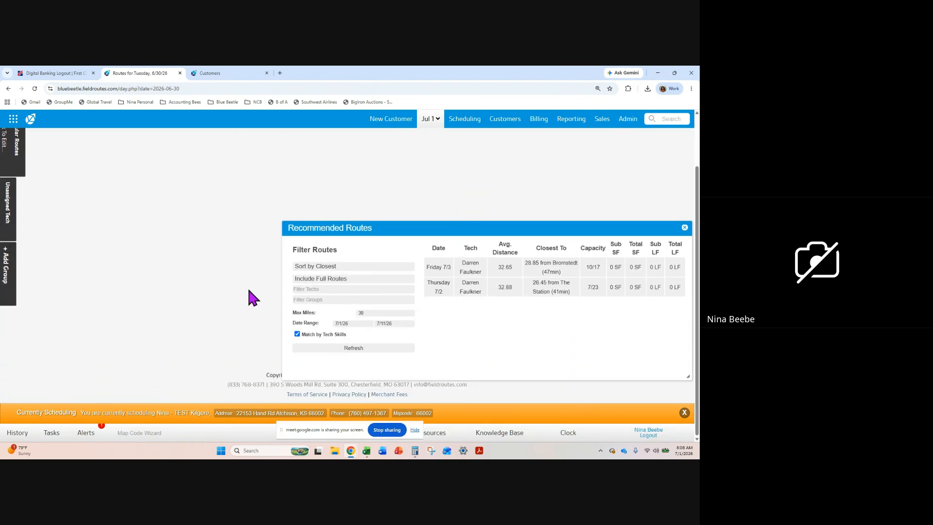
scroll(249, 291, down, 10)
scroll(249, 298, down, 15)
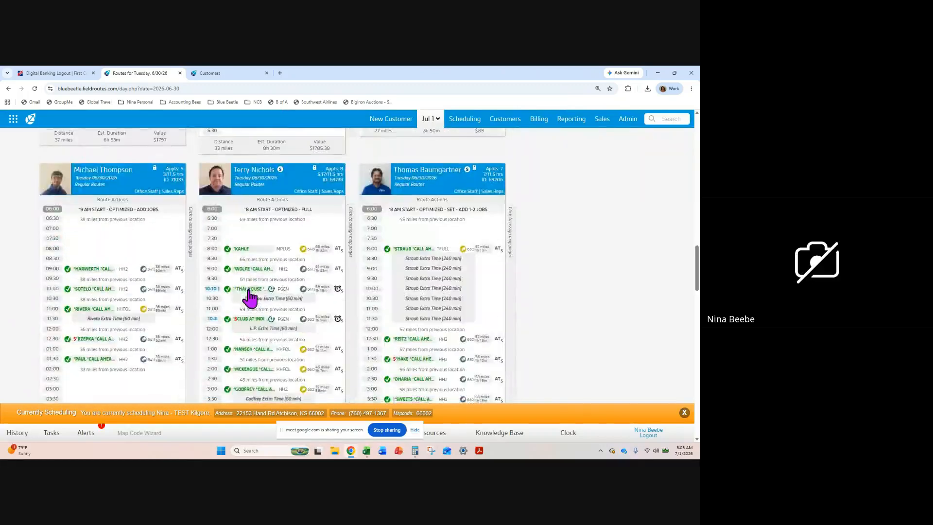
scroll(250, 298, up, 3)
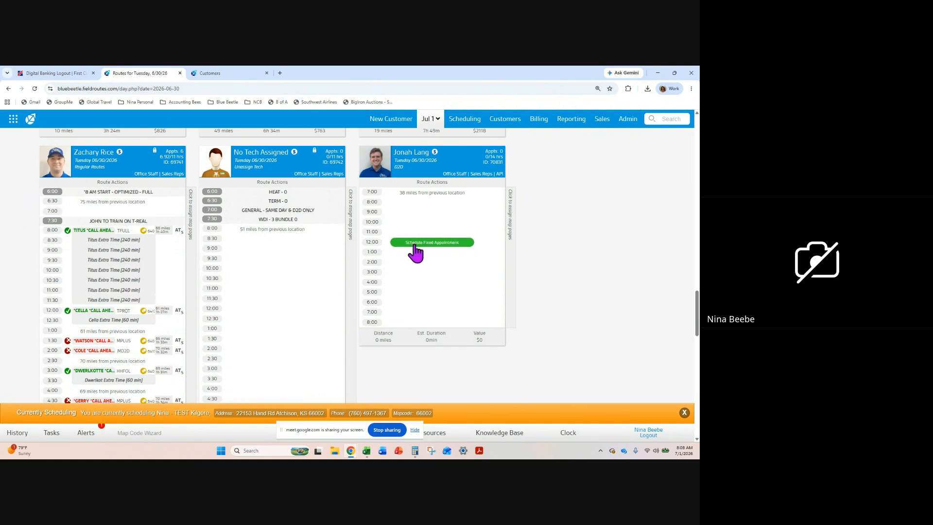
click(412, 234)
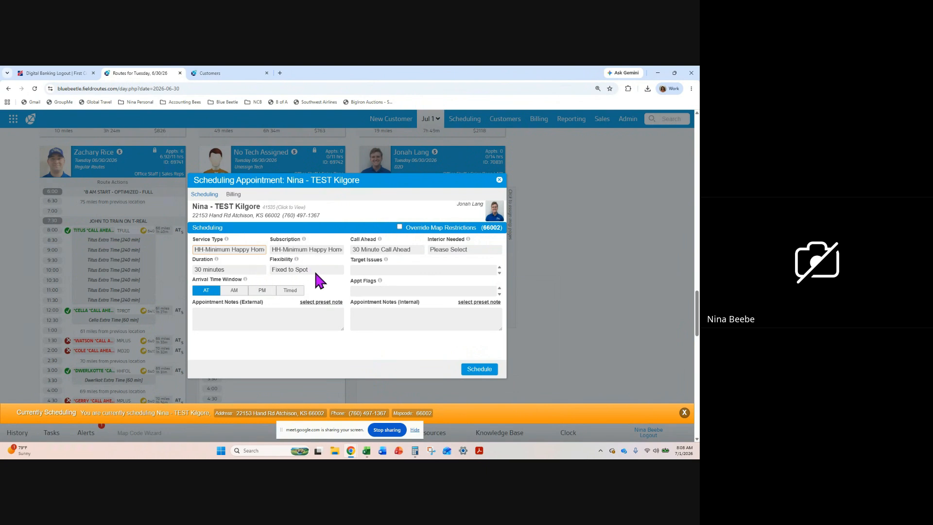
Set the appointment to Interior Needed and add Ants as a target issue
click(462, 249)
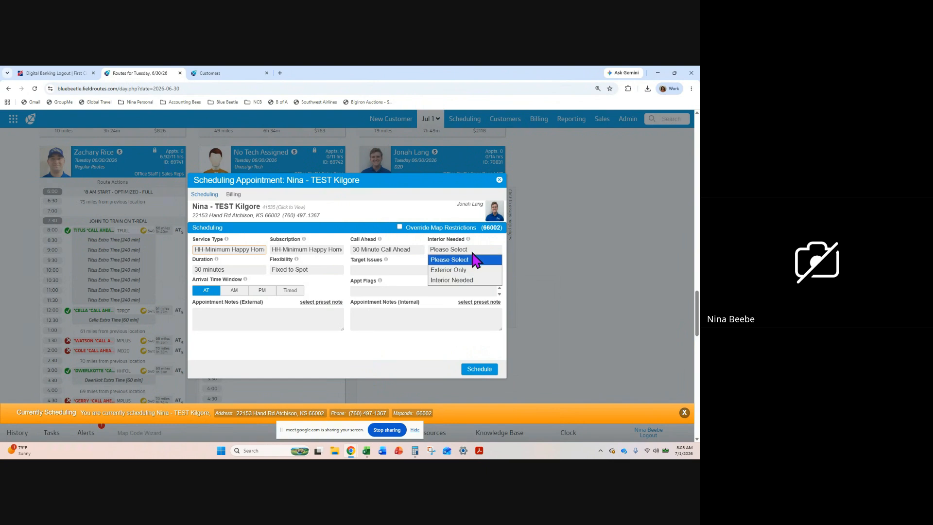
click(467, 280)
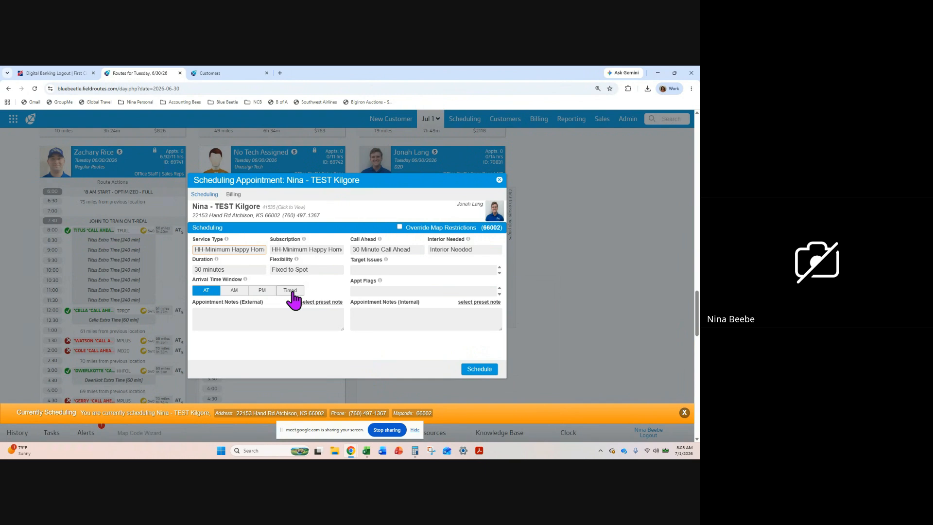
click(382, 270)
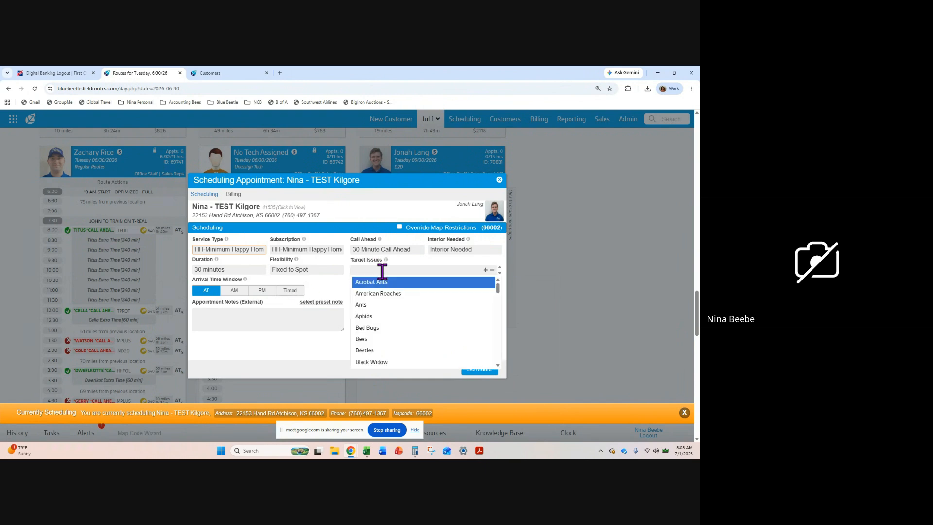
text(ANT)
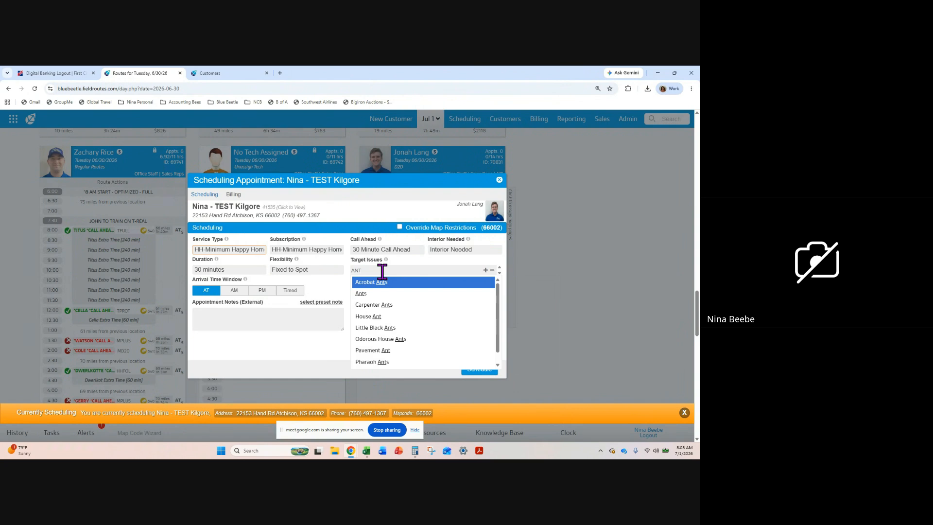
click(385, 295)
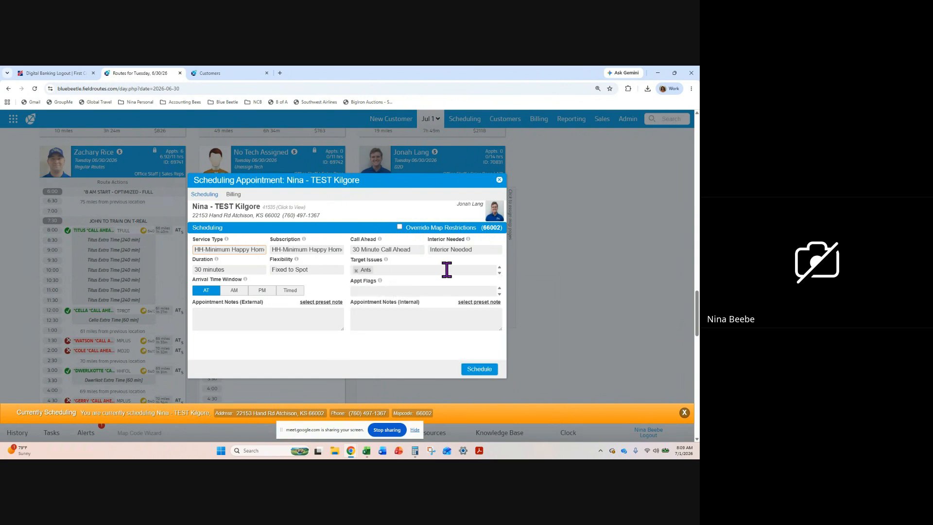
Add Wasps and Flies as target issues for the appointment and check the available appointment flags
text(WAS)
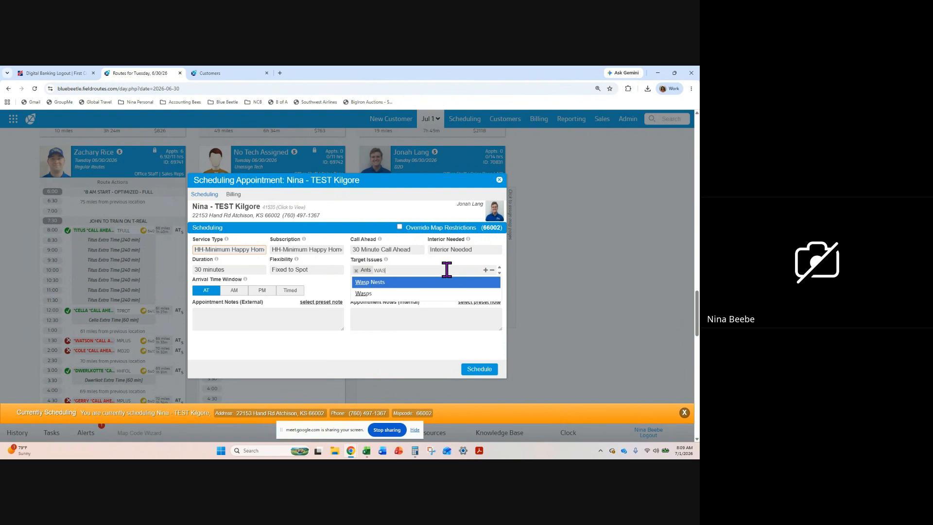
click(402, 294)
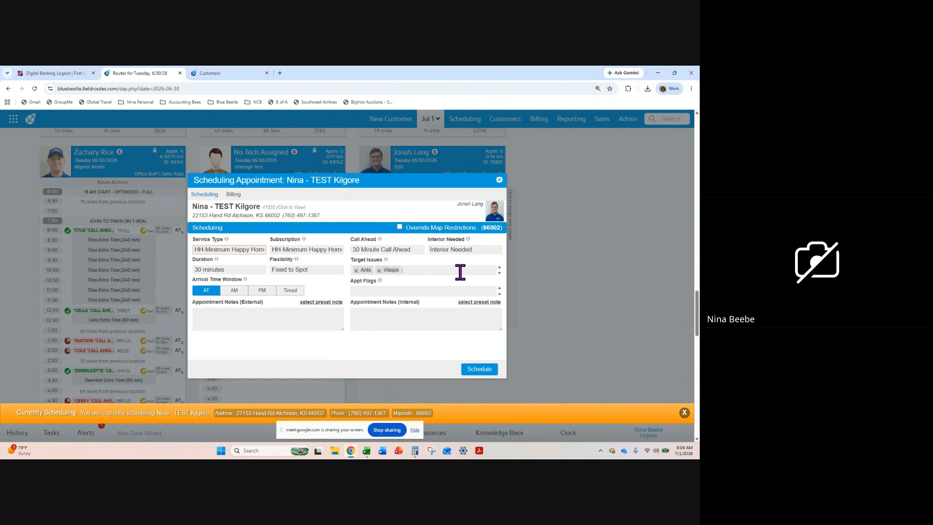
text(FL)
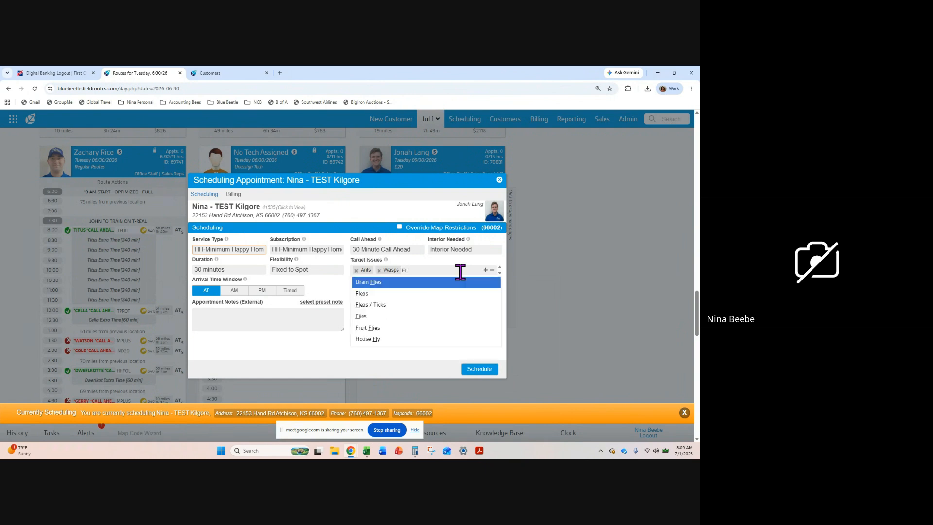
click(366, 317)
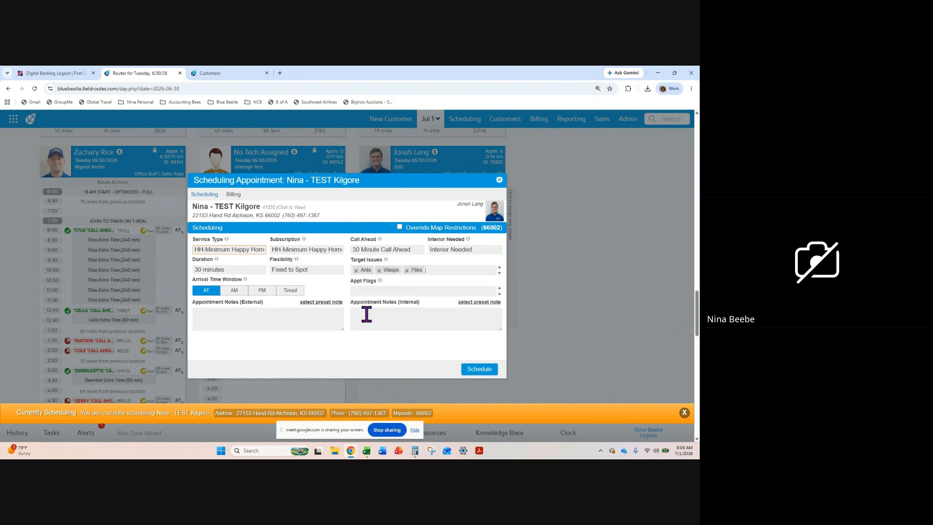
click(404, 291)
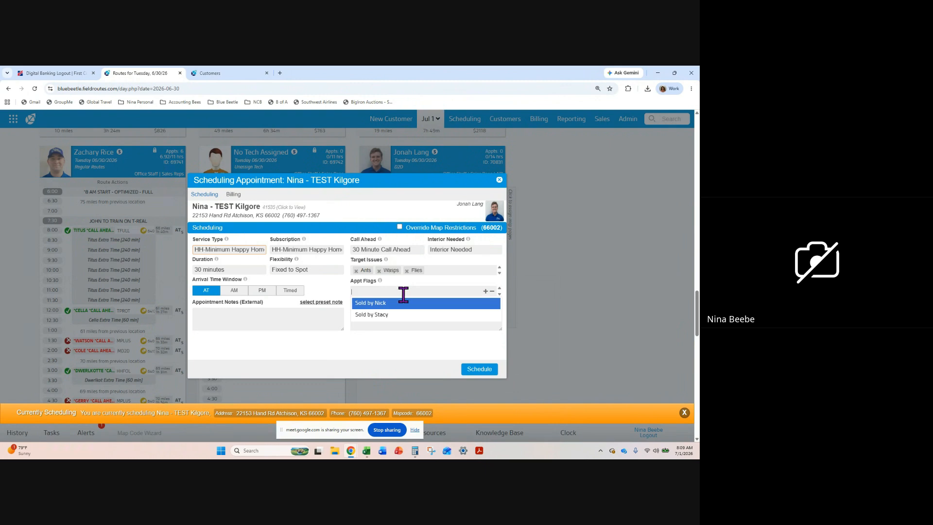
click(331, 285)
Enter the external appointment note "THIS IS AN INITIAL HH MINIMUM. THIS DOES NOT INCLUDE STINGING INSECTS, RODENTS, TERMITES, FLEAS, BED BUG OR MOSQUITO."
click(374, 312)
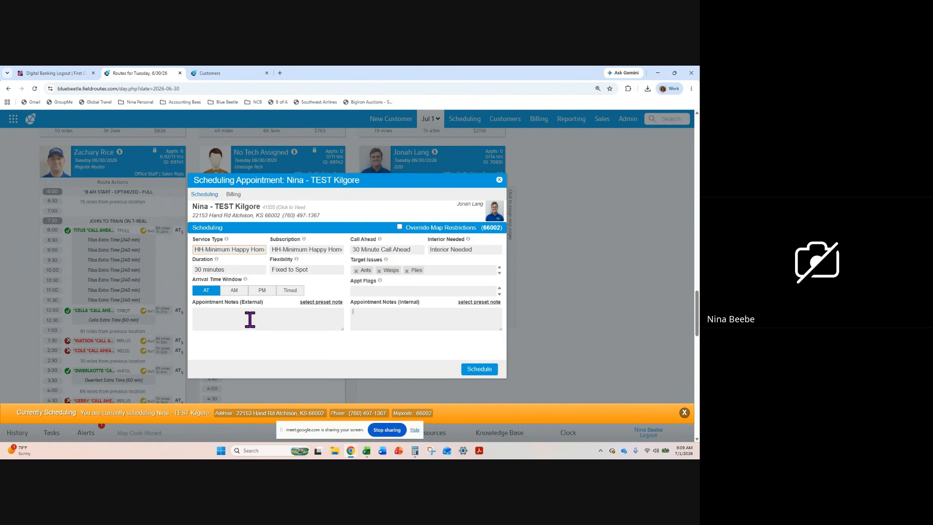
click(231, 313)
text(THIS IS AN)
text(INITIAL HH MINIMUM. THIS DOES NOT INCLUDE STINGING I)
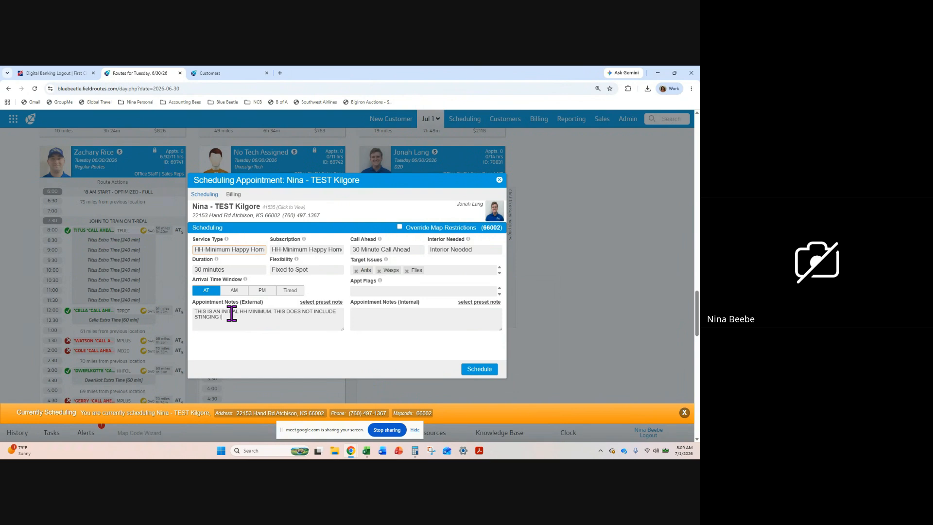
text(NSECTS, RODENTS)
text(, TERMITES)
text(, FLEA)
text(S, BED BUG)
text( OR MOSQ)
text(UITO)
text(.)
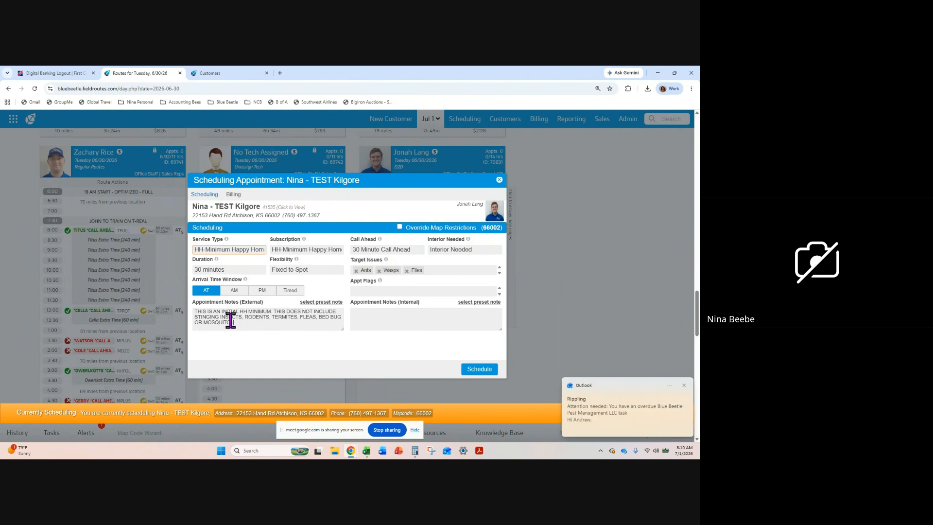
Enter the internal appointment note "CLIENT IS SEEING PESTS AROUND THE KITCHEN & BATH. WASP NESTS ARE OUTSIDE THE FRONT DOOR"
click(377, 315)
text(C;LIE)
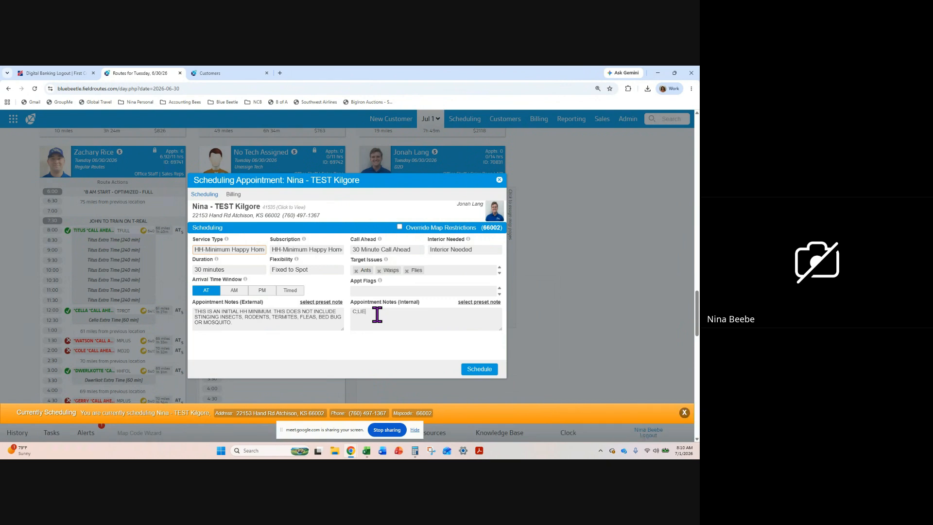
text(NT IS SEEING PESTS AROUND THE KITCHEN & BATH. WASP NESTS ARE OUTSIDE )
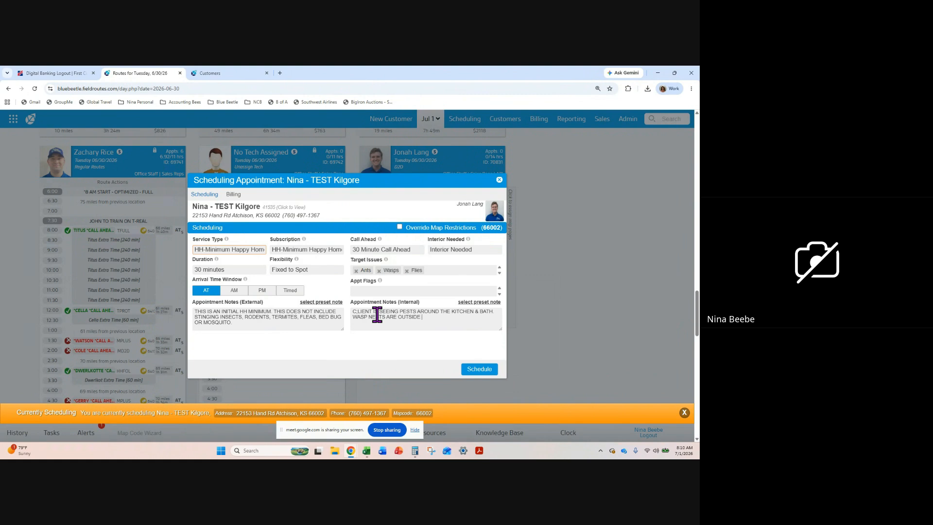
text(THE FRONT DOOR)
Review the appointment's charges and ticket info, and leave scheduling without booking the appointment
click(234, 200)
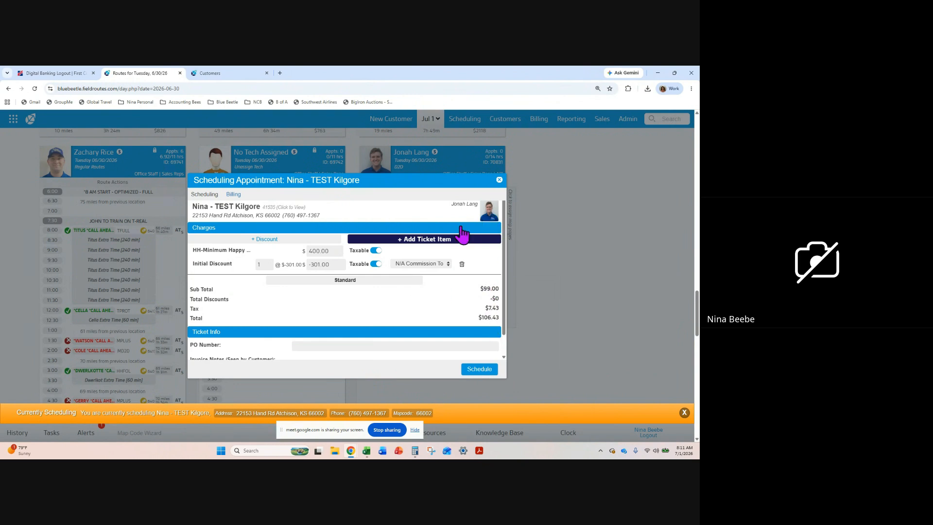
scroll(440, 314, down, 1)
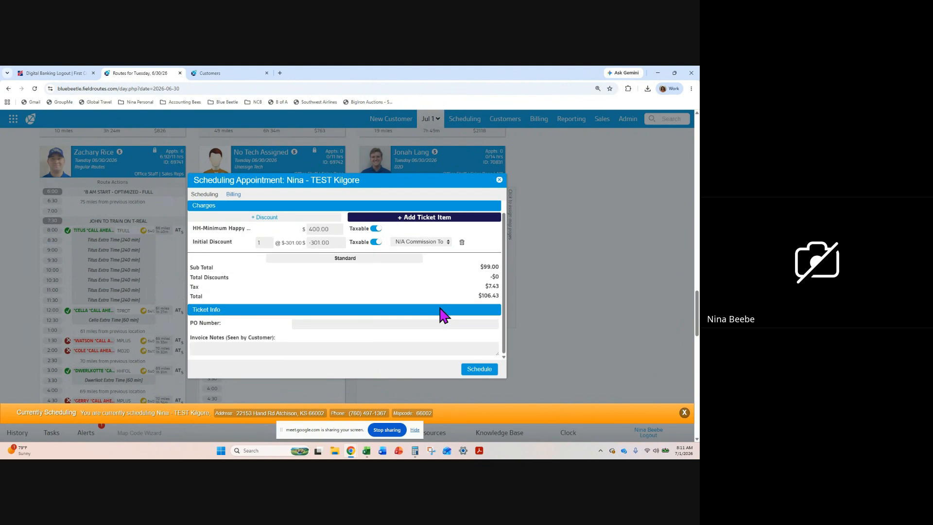
scroll(439, 314, up, 1)
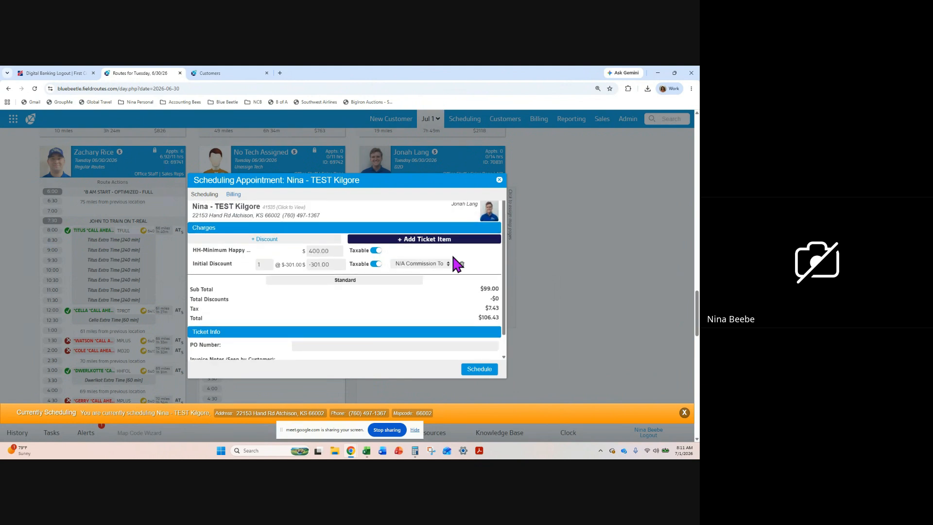
click(500, 185)
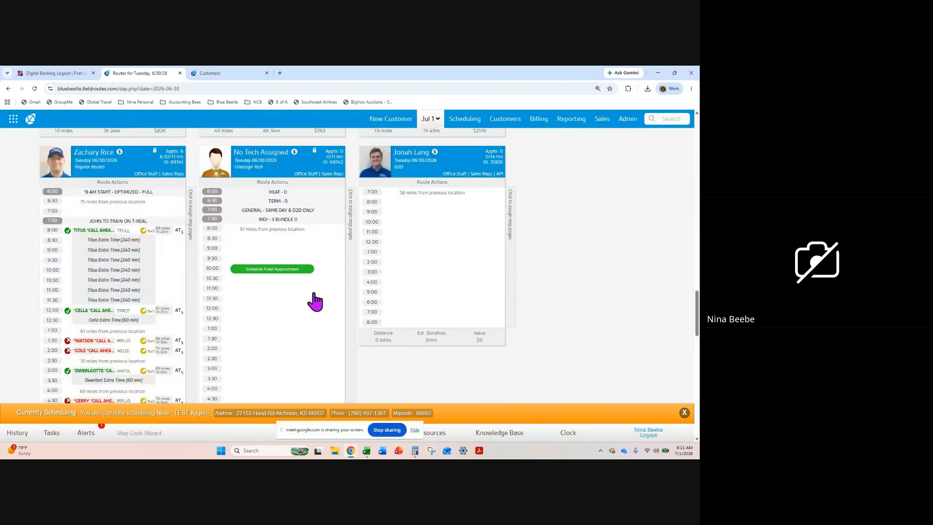
click(684, 414)
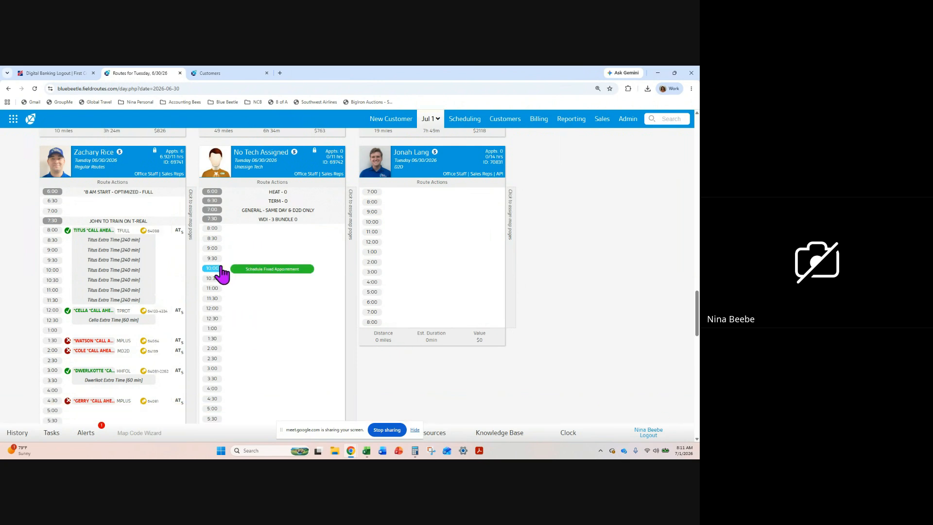
Reopen the test customer's record from the access history and try to open the won HH-Minimum Happy Home Plan lead
click(17, 434)
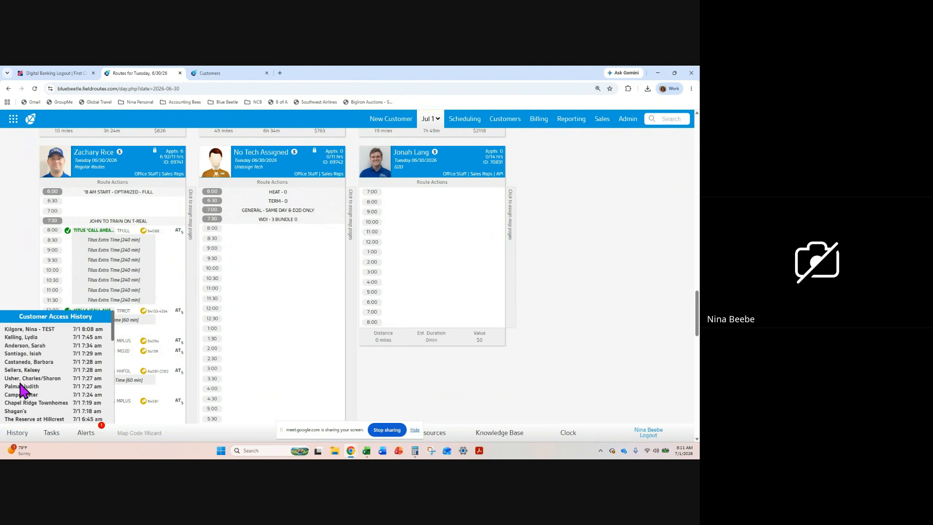
click(28, 329)
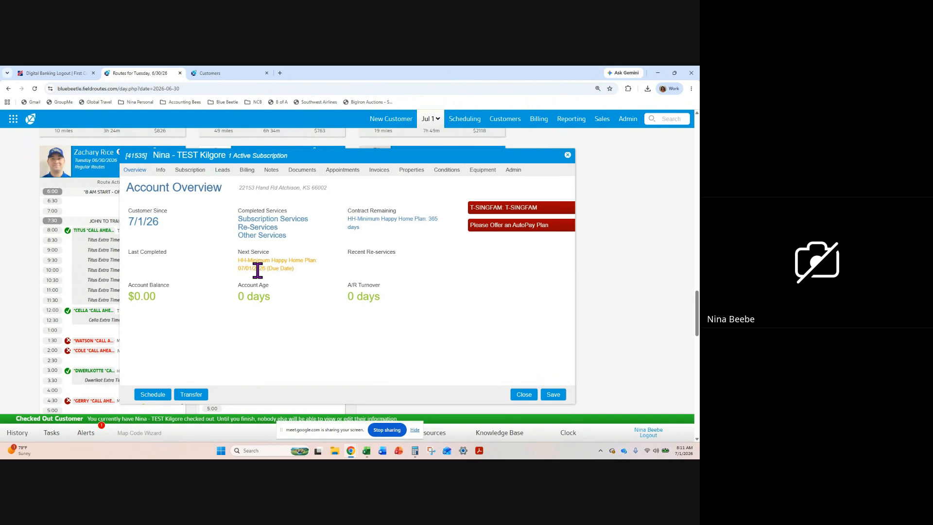
click(223, 171)
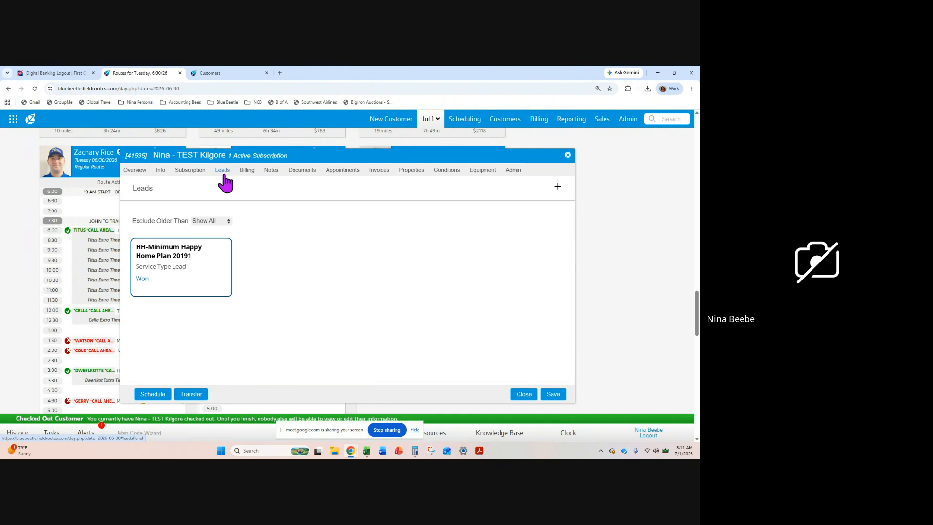
click(179, 273)
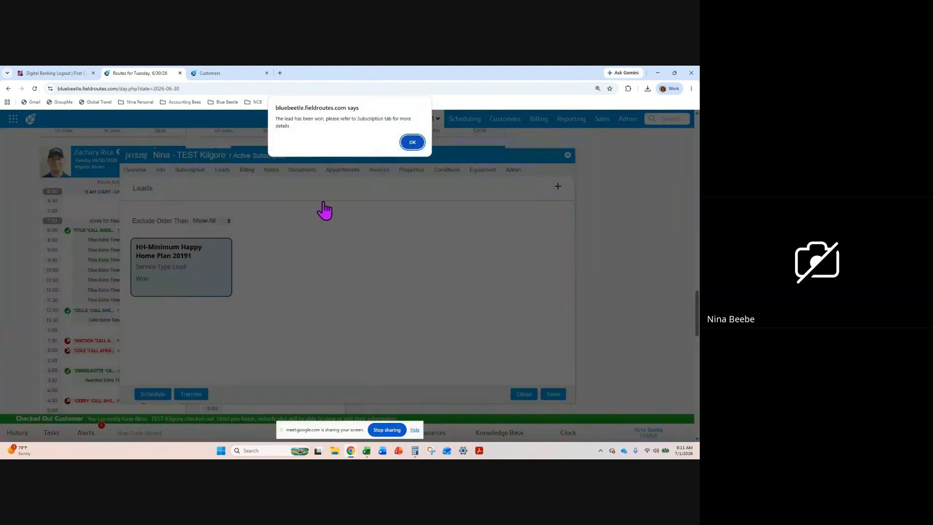
click(414, 144)
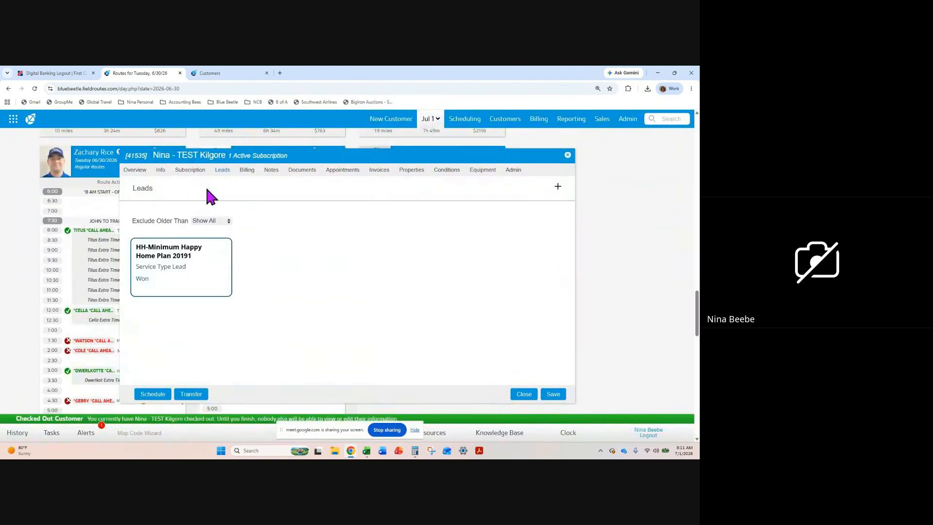
Revert the customer's HH-Minimum Happy Home Plan subscription to a lead and confirm the change
click(189, 171)
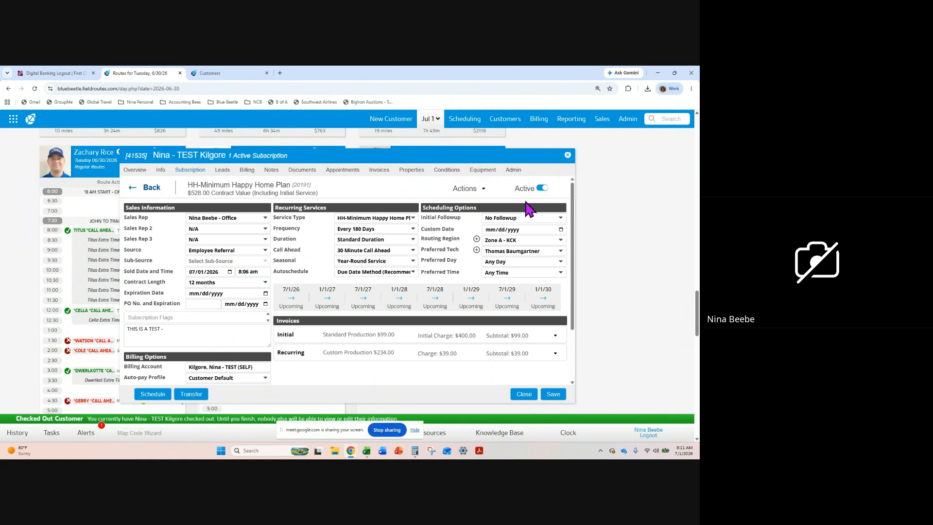
click(484, 191)
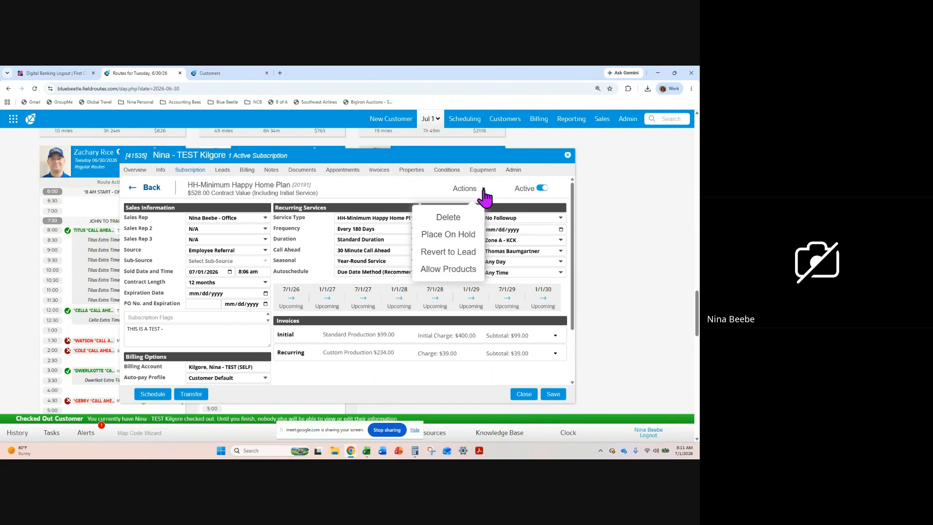
click(459, 254)
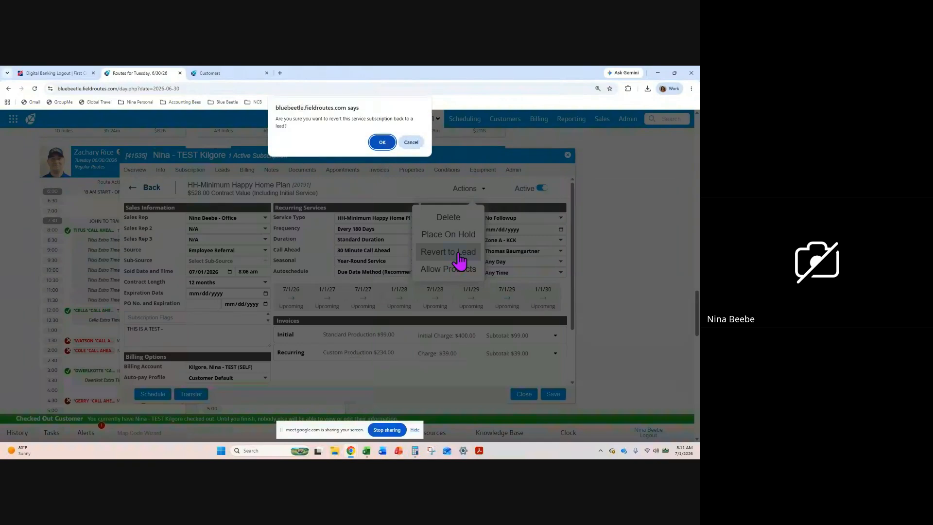
click(380, 142)
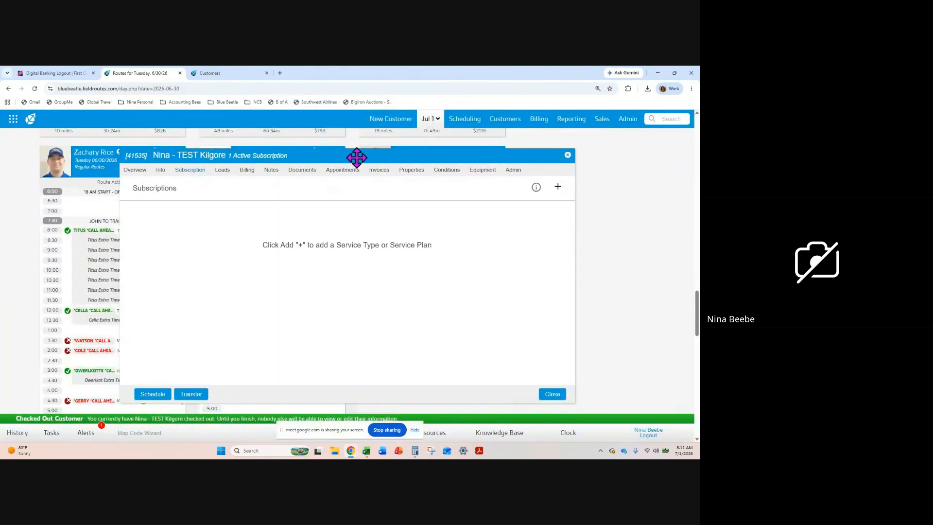
Examine the reverted Happy Home Plan lead, the customer's change history and the subscription list
click(222, 171)
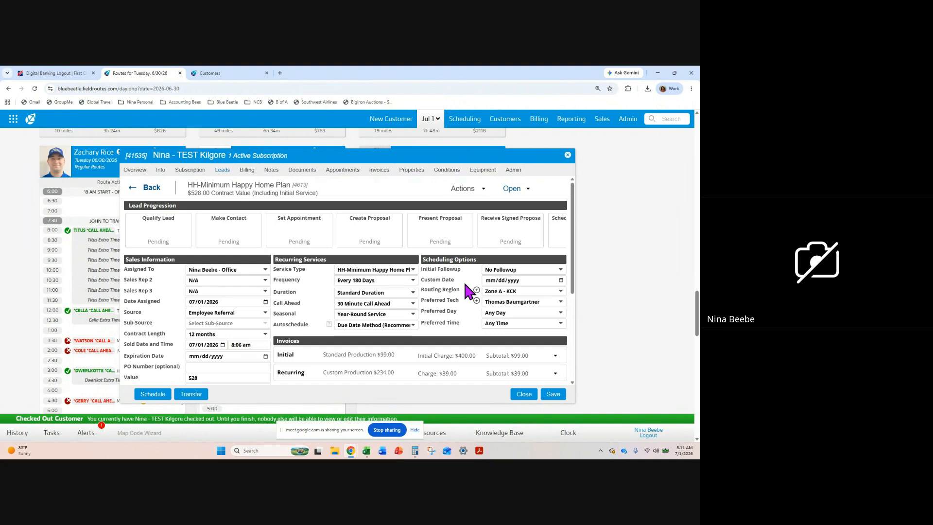
click(514, 171)
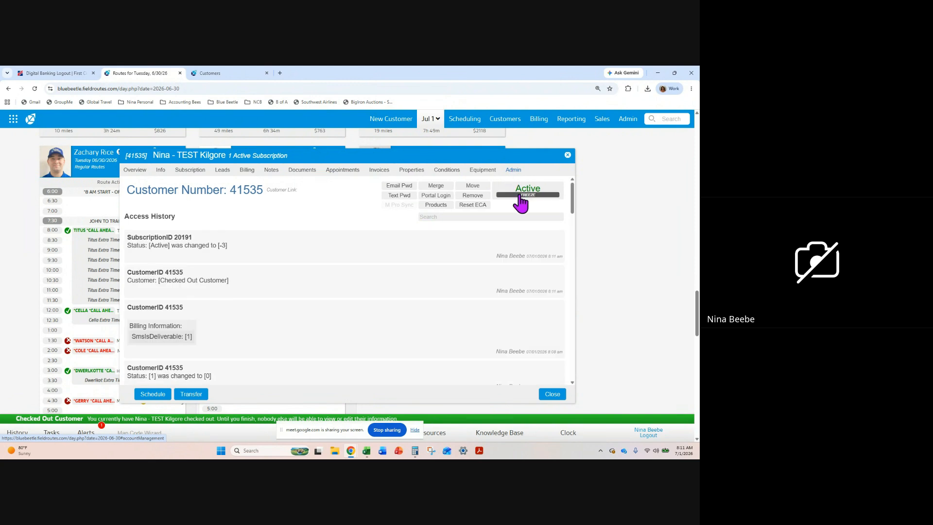
click(190, 171)
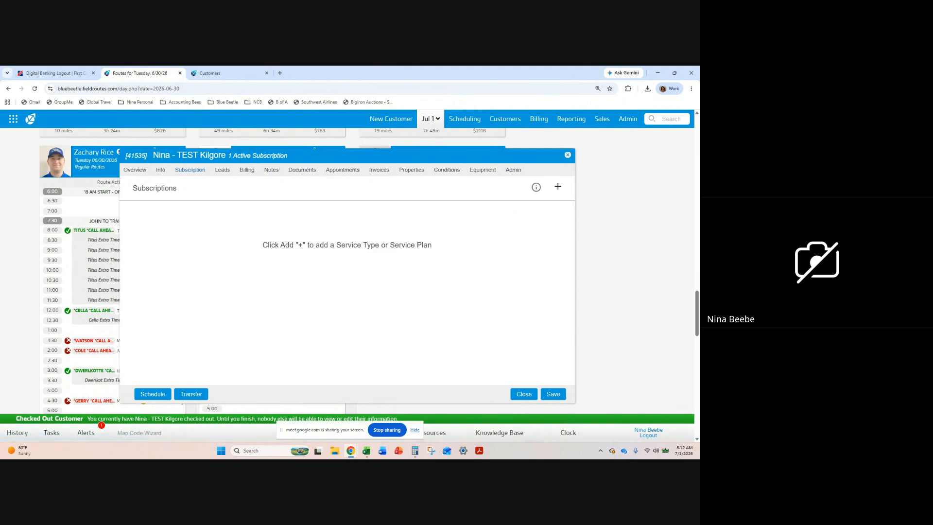